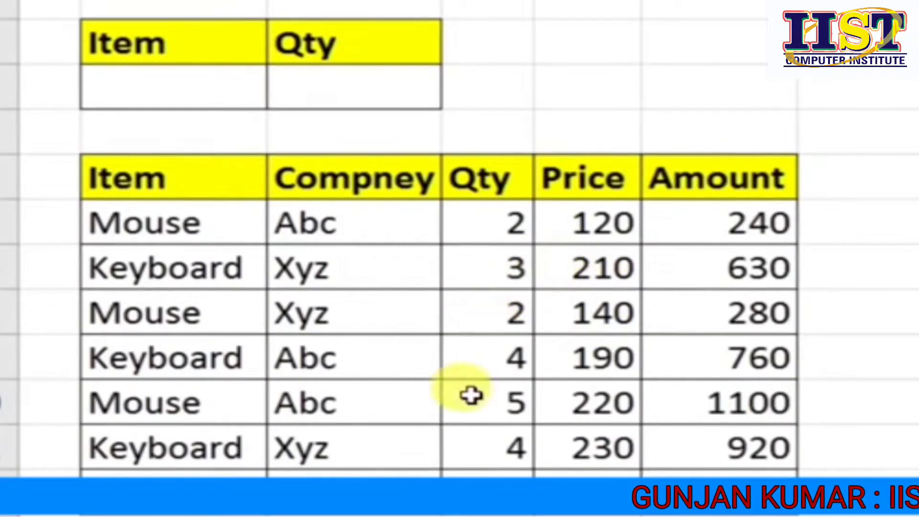
Inspect the formula behind the list's total of 23, leaving it unchanged.
{"action": "scroll", "coordinate": [517, 214], "scroll_direction": "down", "scroll_amount": 1}
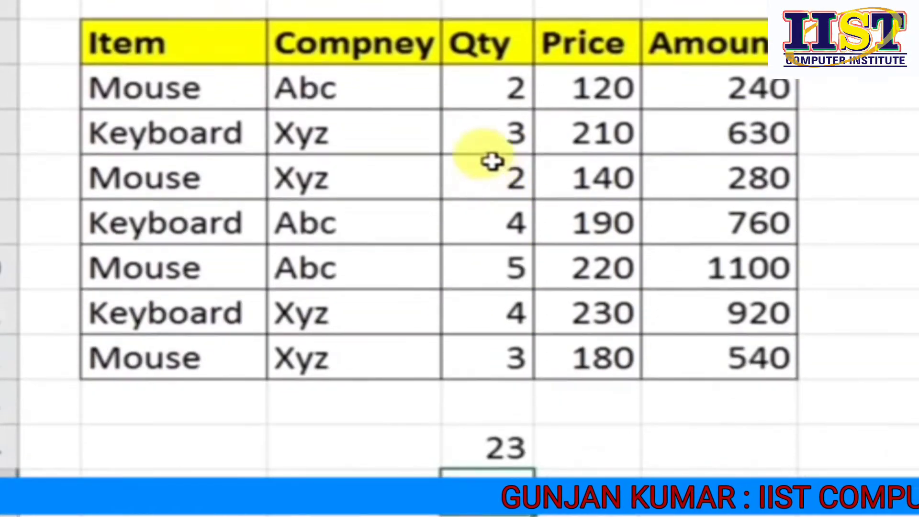
{"action": "double_click", "coordinate": [490, 445]}
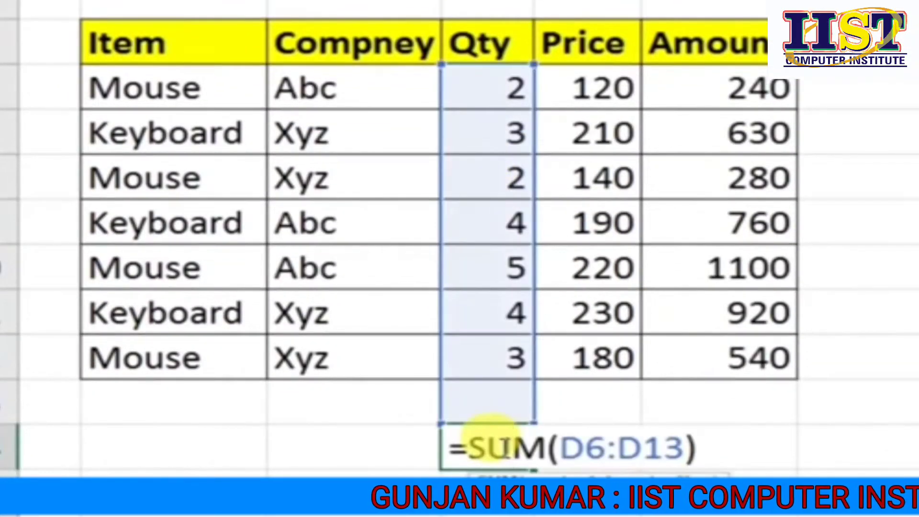
{"action": "key", "text": "Return"}
{"action": "scroll", "coordinate": [502, 426], "scroll_direction": "up", "scroll_amount": 1}
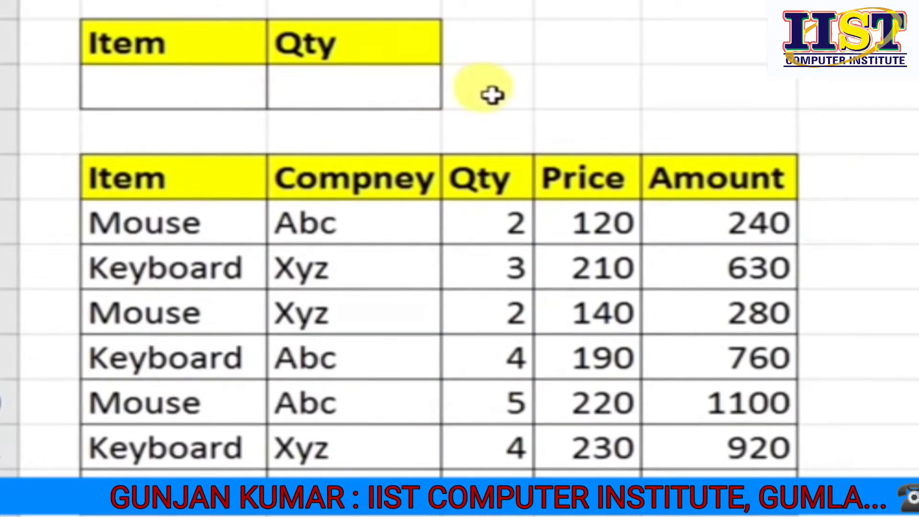
Review the empty Qty and Item criteria cells and the four Mouse rows in the list.
{"action": "left_click", "coordinate": [309, 86]}
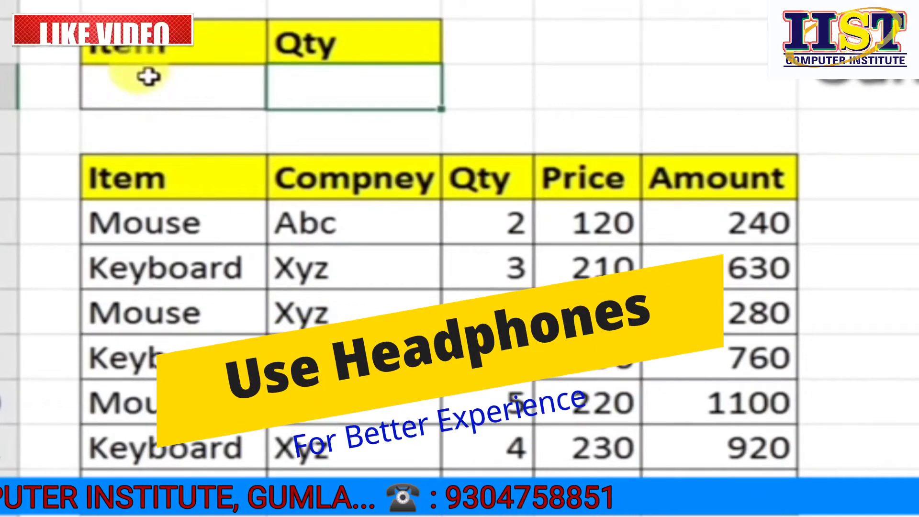
{"action": "left_click", "coordinate": [165, 87]}
{"action": "left_click_drag", "start_coordinate": [158, 220], "coordinate": [149, 383]}
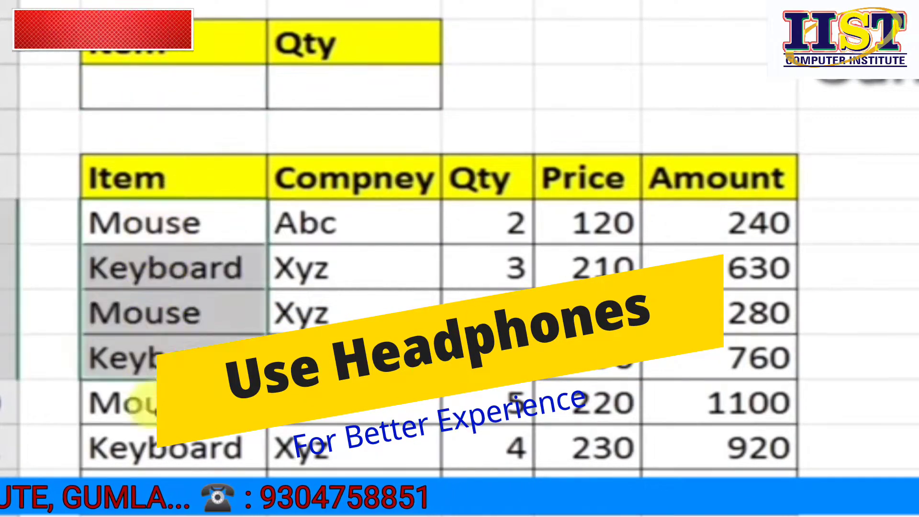
{"action": "left_click_drag", "start_coordinate": [176, 228], "coordinate": [502, 211]}
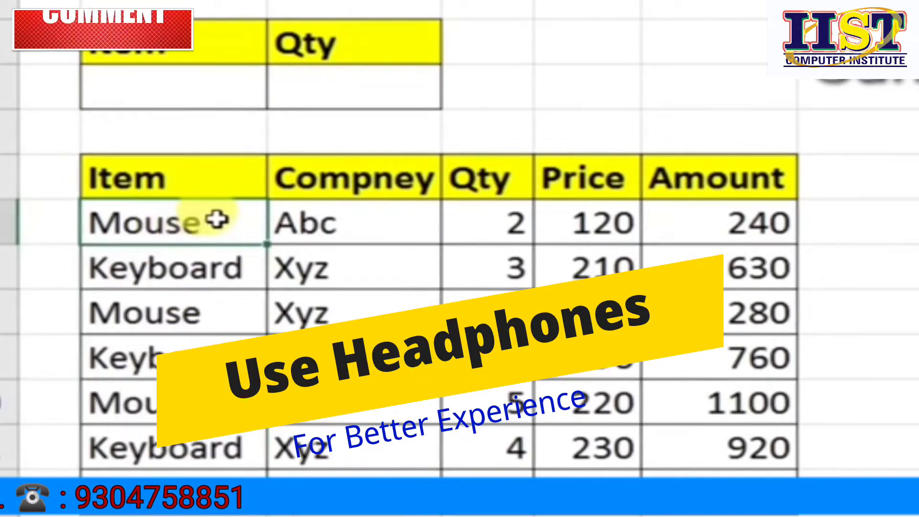
{"action": "left_click_drag", "start_coordinate": [184, 312], "coordinate": [485, 311]}
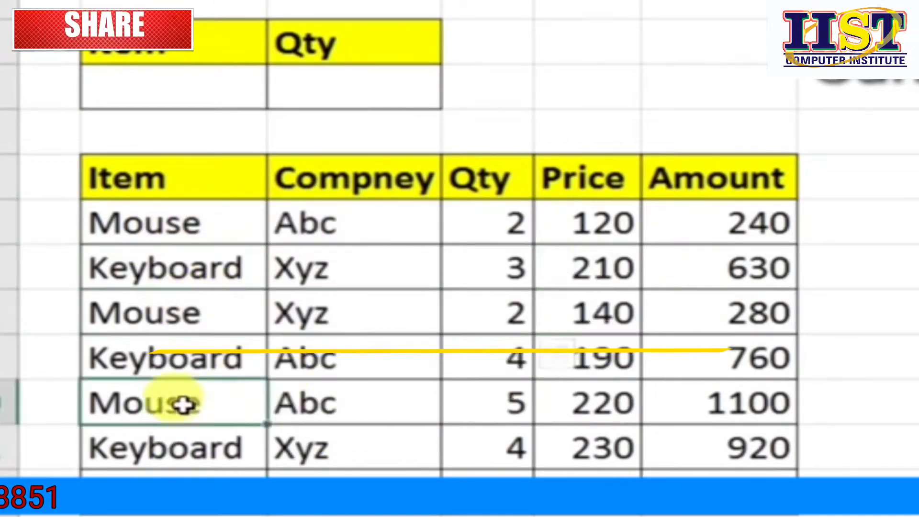
{"action": "left_click_drag", "start_coordinate": [184, 404], "coordinate": [509, 402]}
{"action": "left_click_drag", "start_coordinate": [164, 472], "coordinate": [409, 474]}
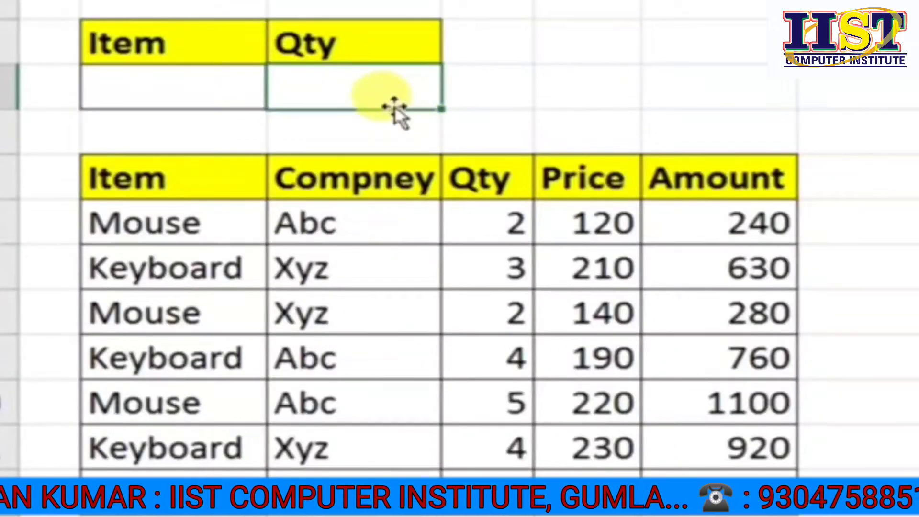
Enter =DSUM(B5:F12,D5,B2:B3) in the Qty criteria cell.
{"action": "type", "text": "=d"}
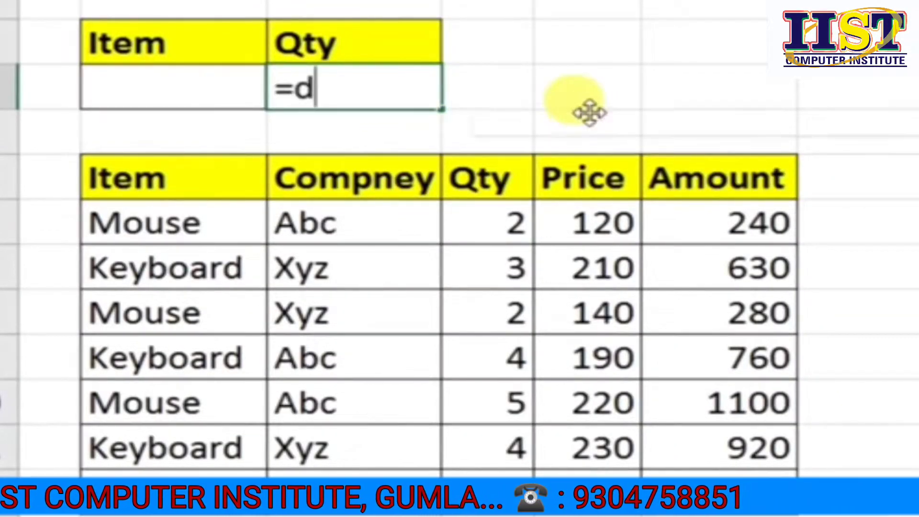
{"action": "type", "text": "sum("}
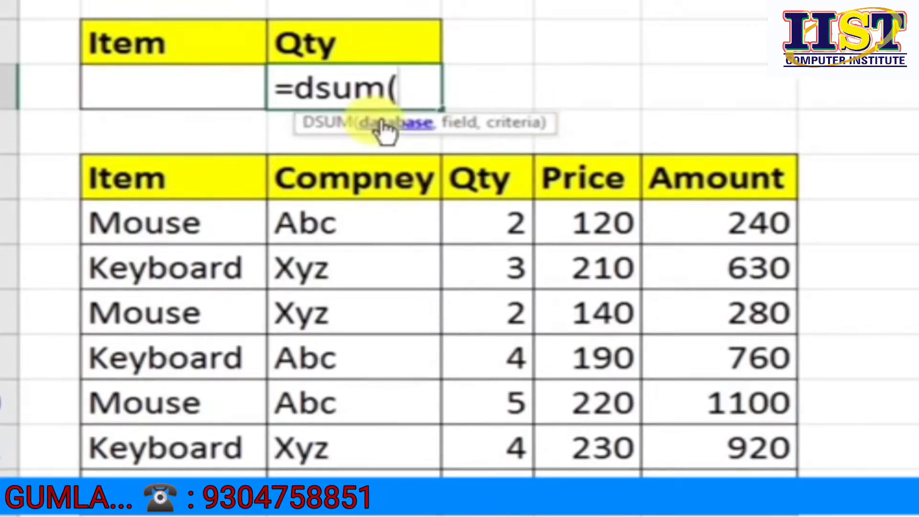
{"action": "left_click_drag", "start_coordinate": [120, 164], "coordinate": [699, 469]}
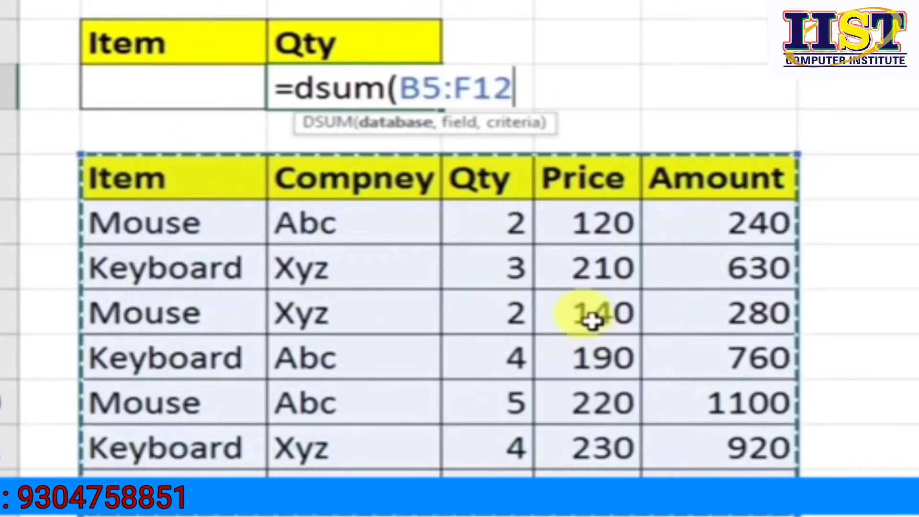
{"action": "type", "text": ","}
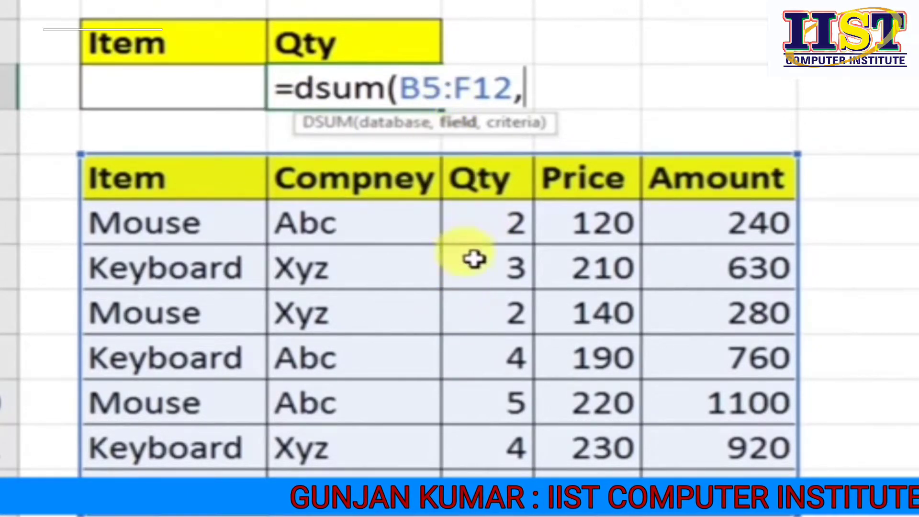
{"action": "left_click", "coordinate": [488, 187]}
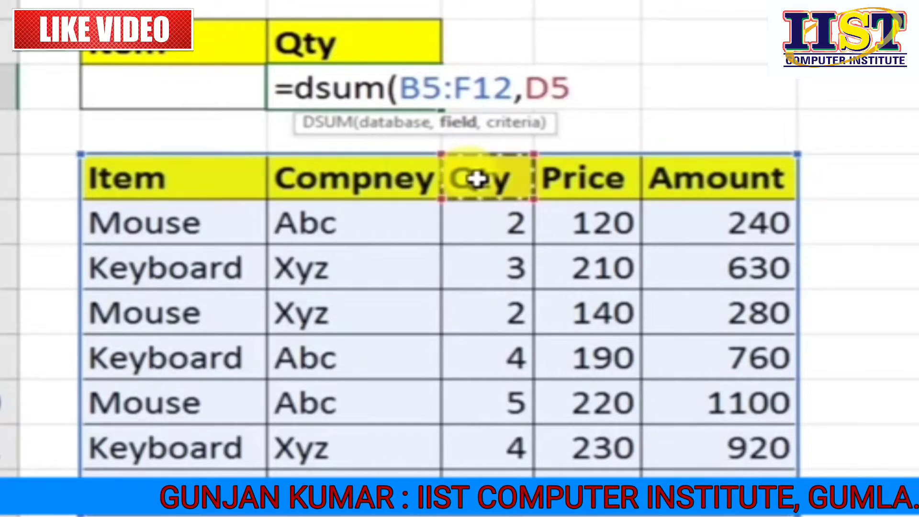
{"action": "type", "text": ","}
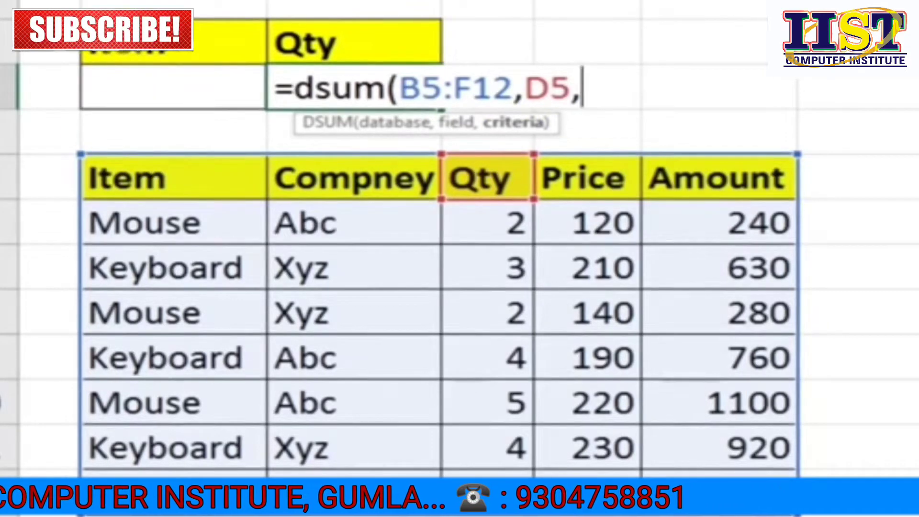
{"action": "left_click_drag", "start_coordinate": [133, 43], "coordinate": [133, 87]}
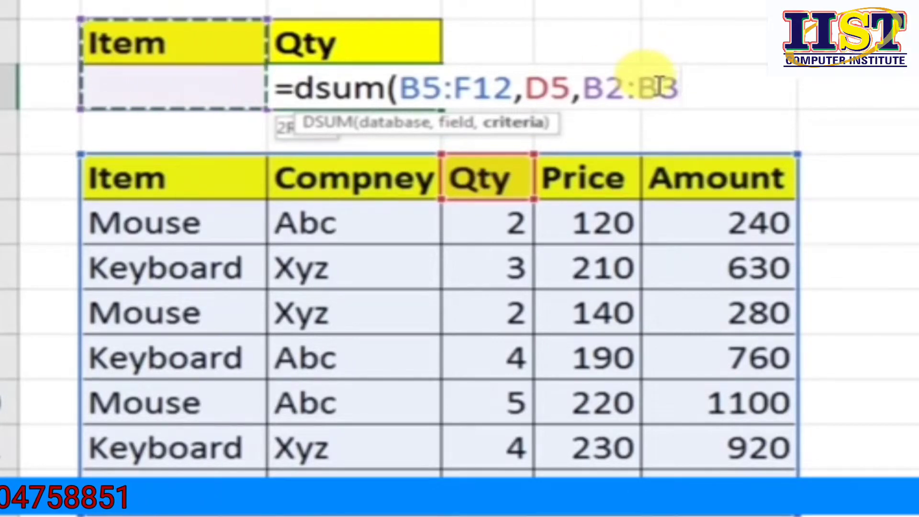
{"action": "type", "text": ")"}
{"action": "key", "text": "Return"}
{"action": "type", "text": "mouse"}
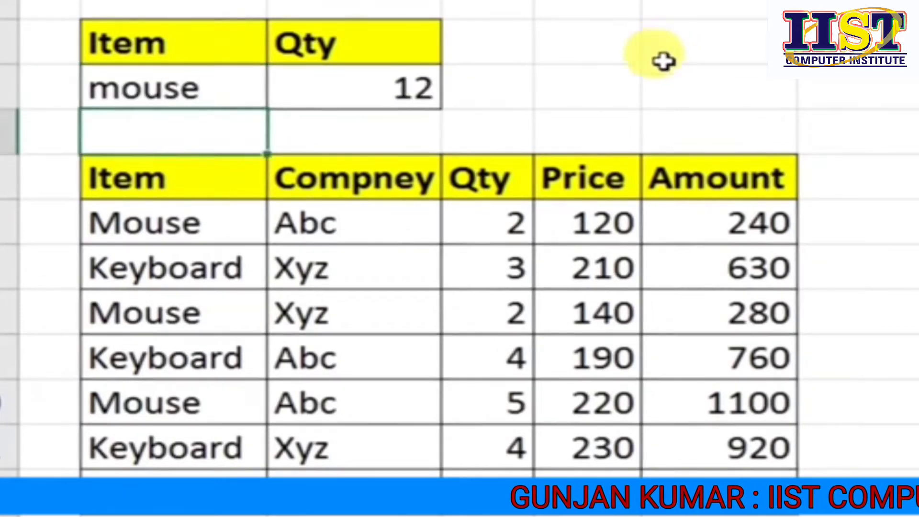
Highlight the Mouse rows and their quantities to verify the total of 12.
{"action": "left_click_drag", "start_coordinate": [261, 225], "coordinate": [460, 227]}
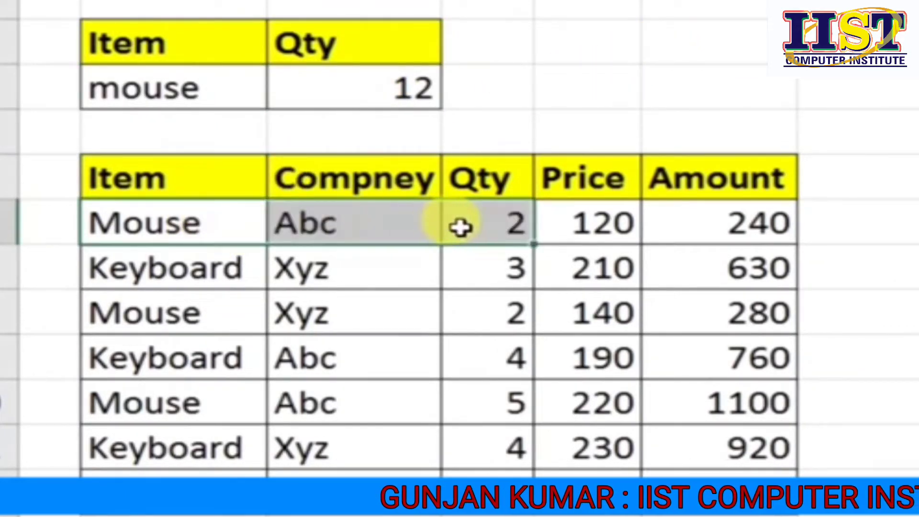
{"action": "left_click_drag", "start_coordinate": [201, 311], "coordinate": [466, 340]}
{"action": "left_click", "coordinate": [482, 316]}
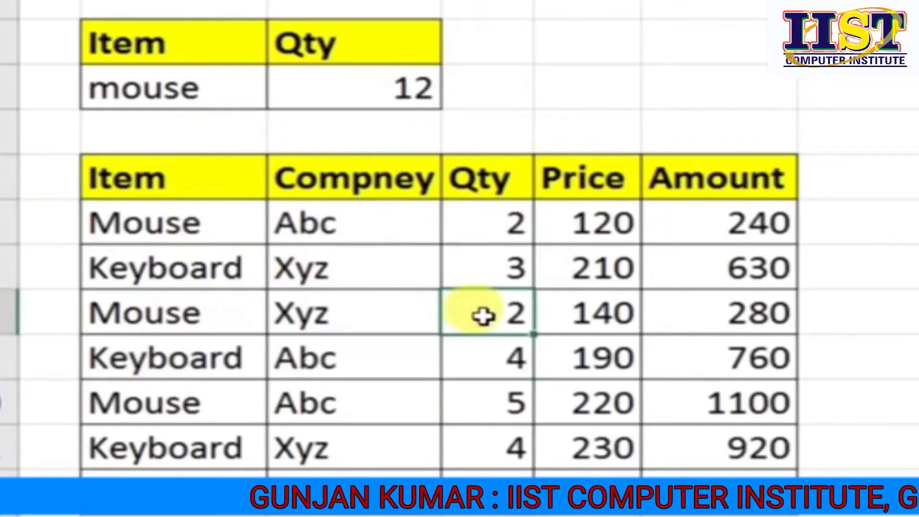
{"action": "mouse_move", "coordinate": [150, 381]}
{"action": "left_mouse_down"}
{"action": "mouse_move", "coordinate": [467, 390]}
{"action": "mouse_move", "coordinate": [502, 402]}
{"action": "left_mouse_up"}
{"action": "left_click", "coordinate": [226, 472]}
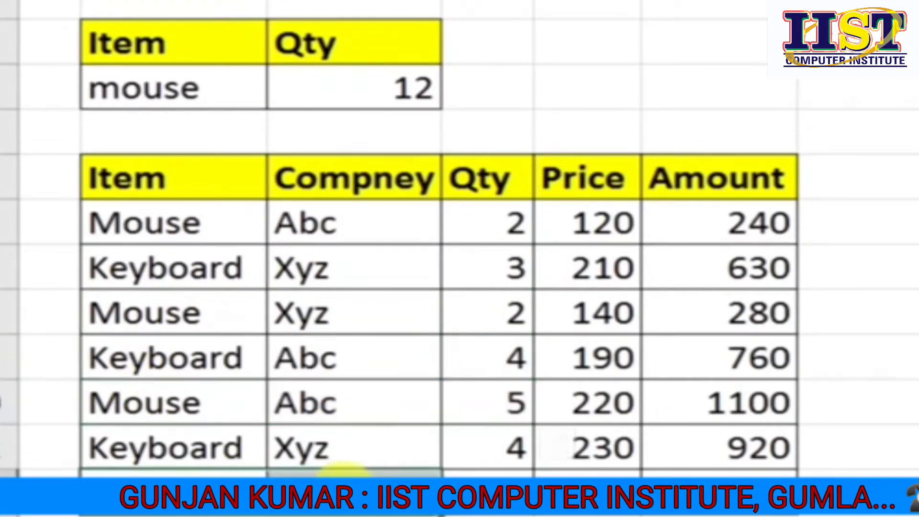
Change the Item criterion to keyboard and confirm Qty recalculates to 11.
{"action": "left_click", "coordinate": [249, 88]}
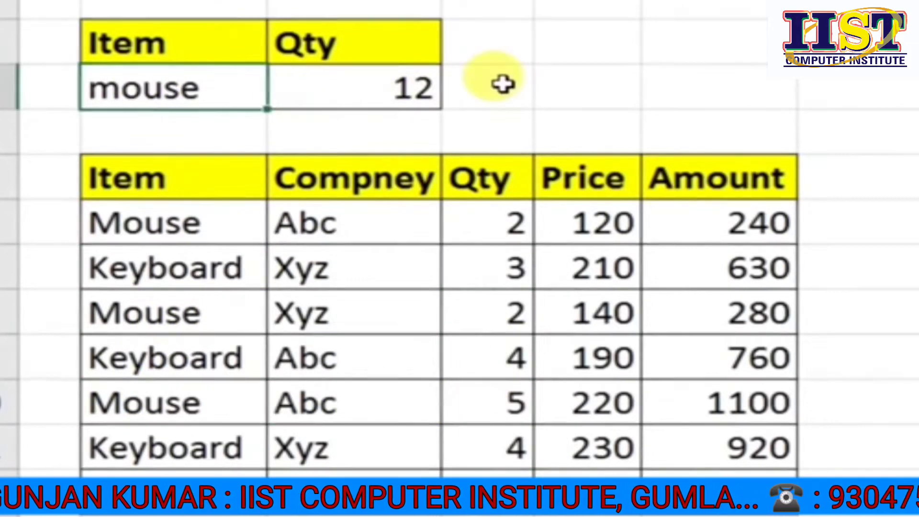
{"action": "type", "text": "keyboard"}
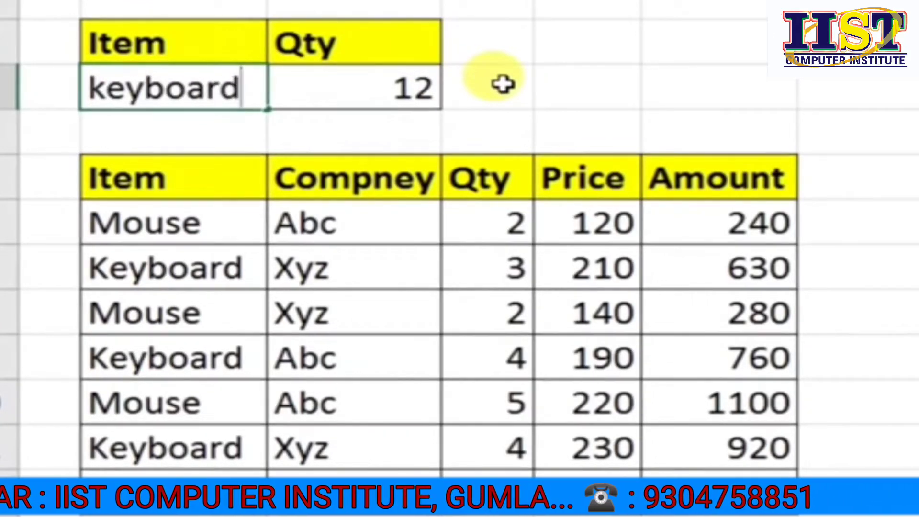
{"action": "key", "text": "Return"}
{"action": "left_click", "coordinate": [417, 92]}
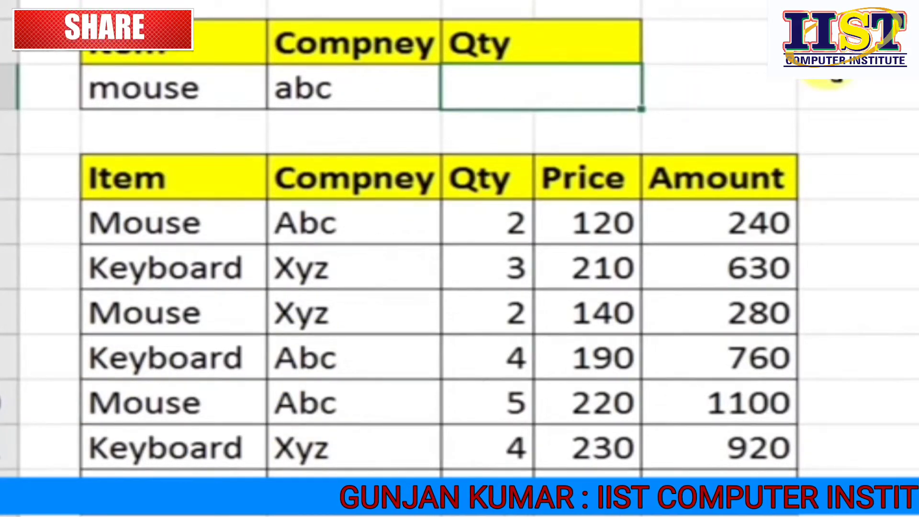
Enter =DSUM(B5:F12,D5,B2:C3) so Qty totals mouse from abc, giving 7.
{"action": "type", "text": "dsum("}
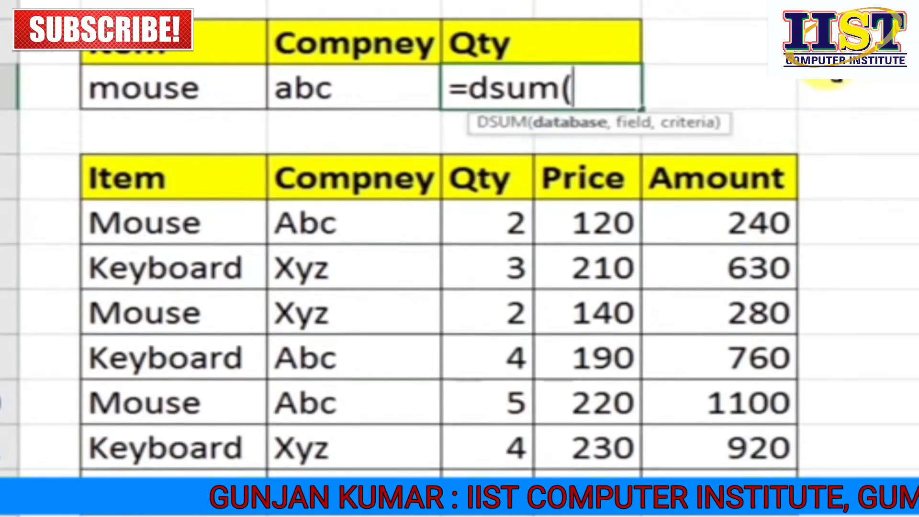
{"action": "left_click_drag", "start_coordinate": [229, 189], "coordinate": [766, 473]}
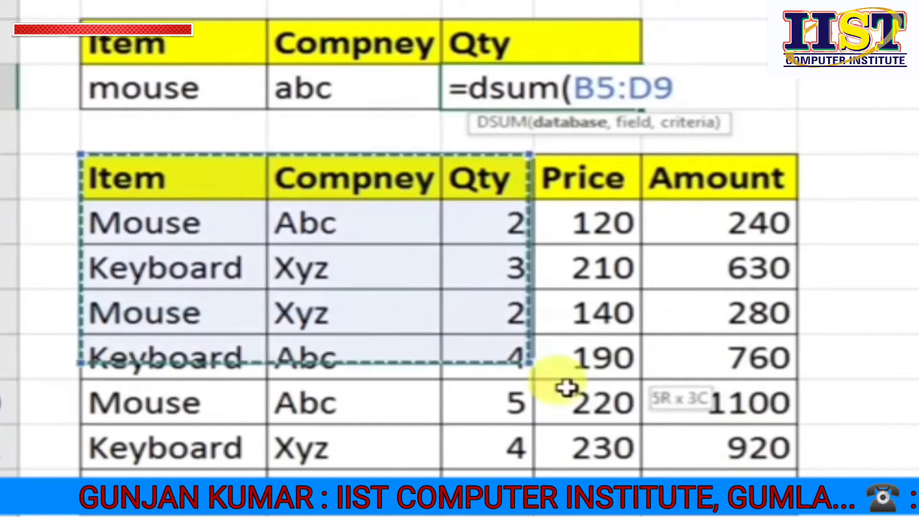
{"action": "type", "text": ","}
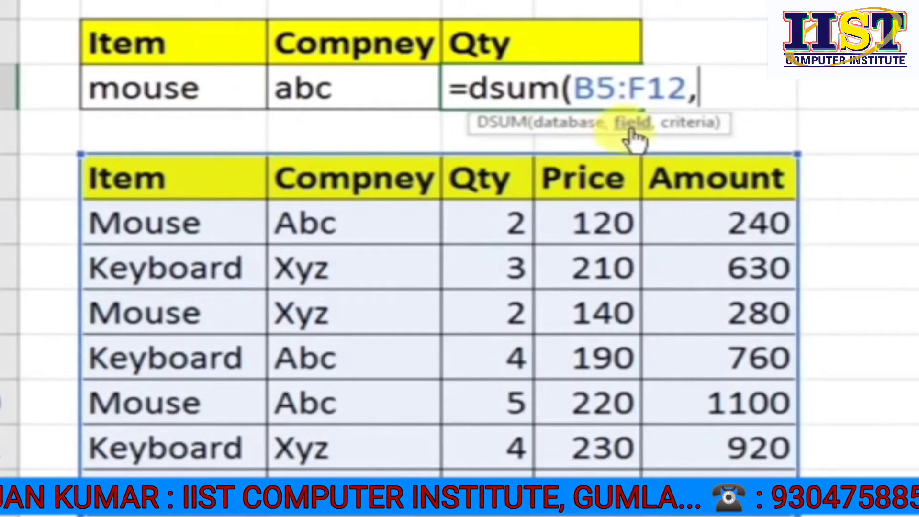
{"action": "left_click", "coordinate": [475, 186]}
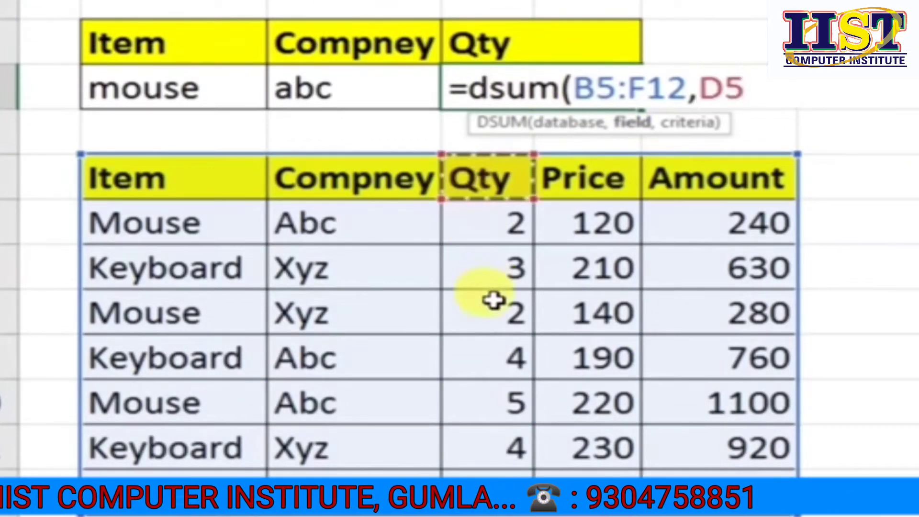
{"action": "type", "text": ","}
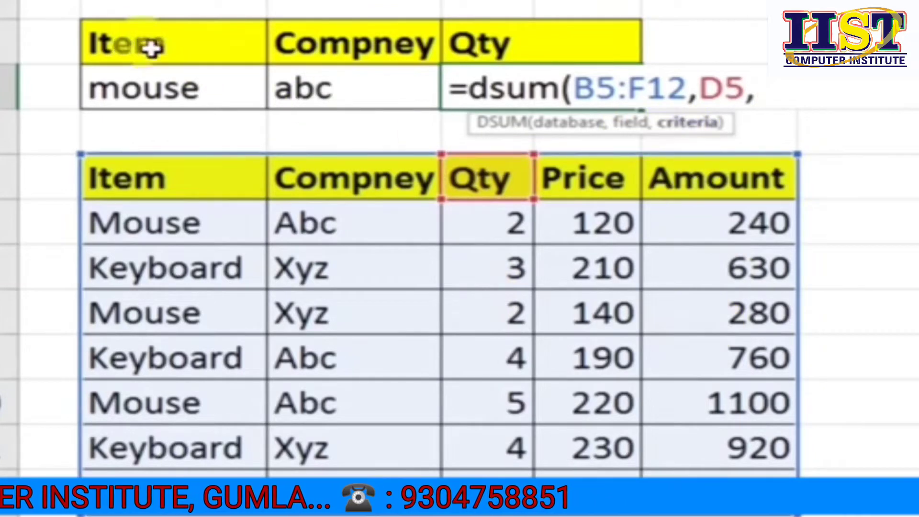
{"action": "left_click_drag", "start_coordinate": [151, 41], "coordinate": [276, 84]}
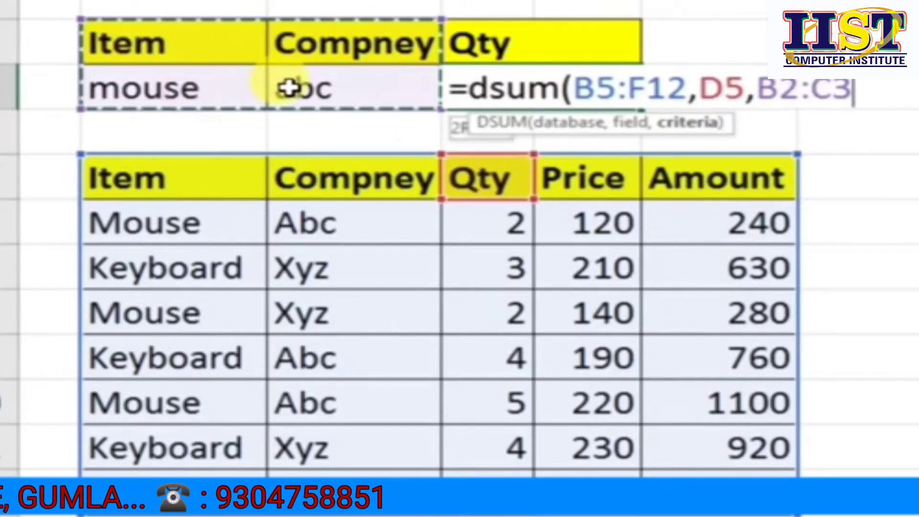
{"action": "key", "text": "Return"}
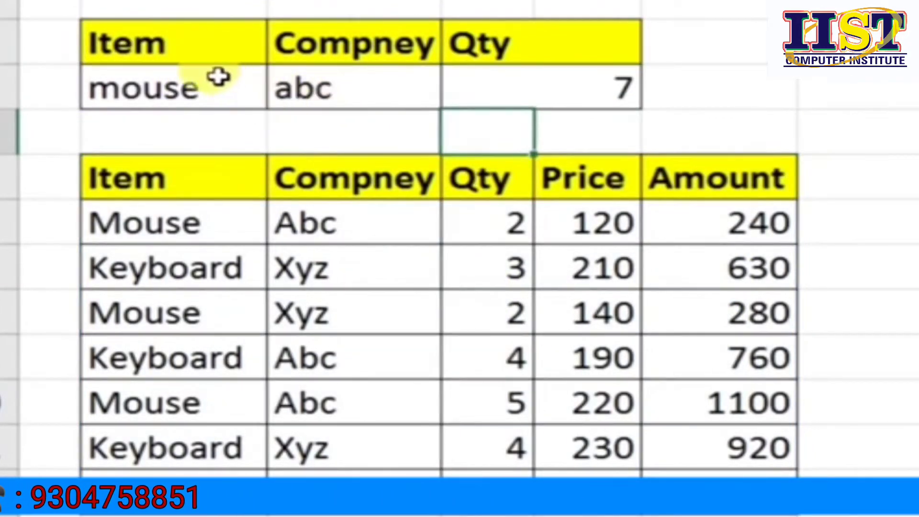
Check the 7 against the two Mouse/Abc records, then change the company criterion to xyz.
{"action": "left_click", "coordinate": [216, 76]}
{"action": "left_click", "coordinate": [334, 81]}
{"action": "left_click", "coordinate": [574, 84]}
{"action": "left_click_drag", "start_coordinate": [166, 220], "coordinate": [306, 240]}
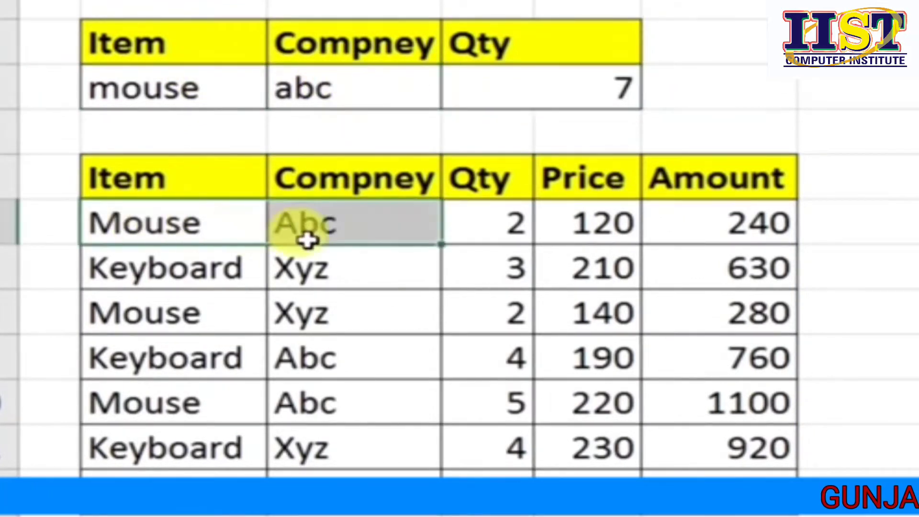
{"action": "left_click_drag", "start_coordinate": [226, 402], "coordinate": [475, 402]}
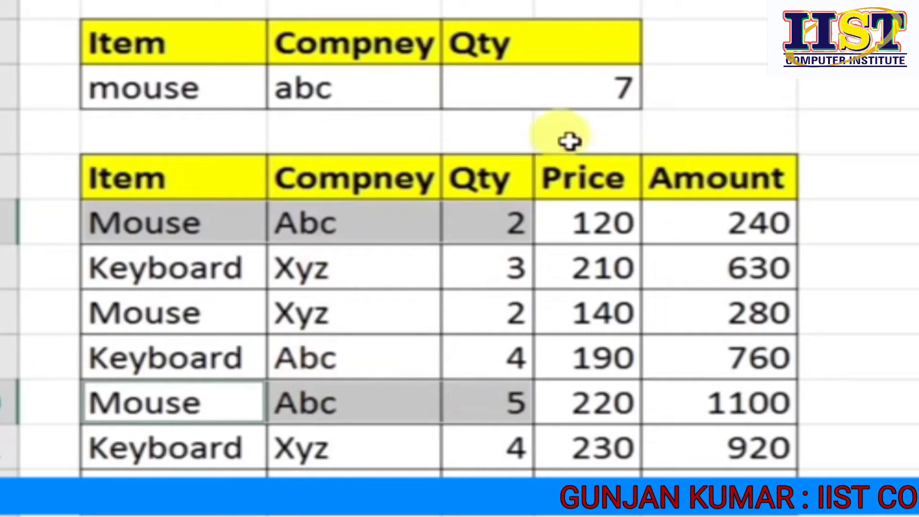
{"action": "left_click", "coordinate": [342, 87]}
{"action": "type", "text": "xyz"}
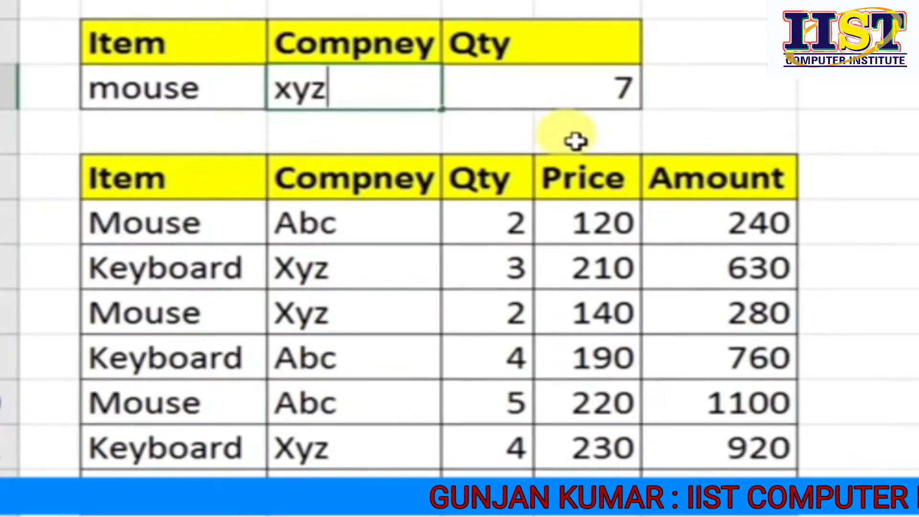
{"action": "key", "text": "Return"}
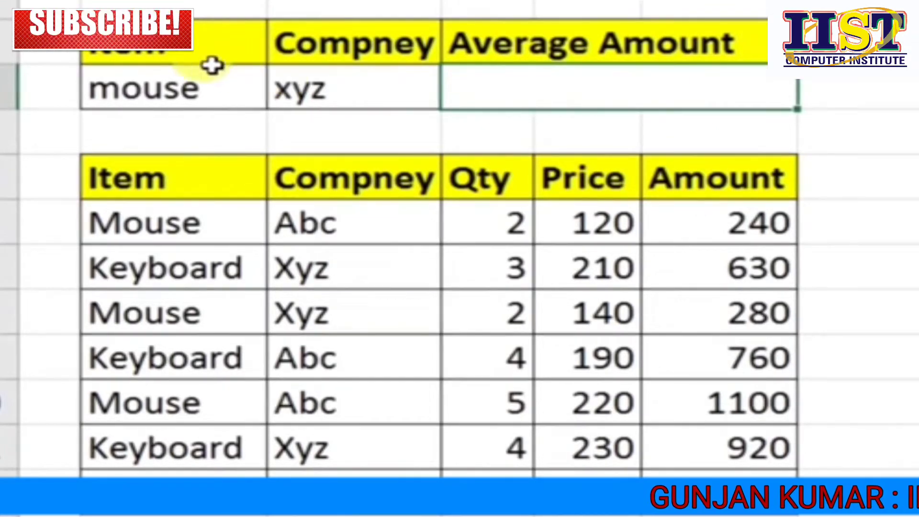
Enter =DAVERAGE(B5:F12,F5,B2:C3) in the Average Amount cell, giving 410 for mouse and xyz.
{"action": "left_click_drag", "start_coordinate": [211, 55], "coordinate": [311, 98]}
{"action": "left_click", "coordinate": [566, 92]}
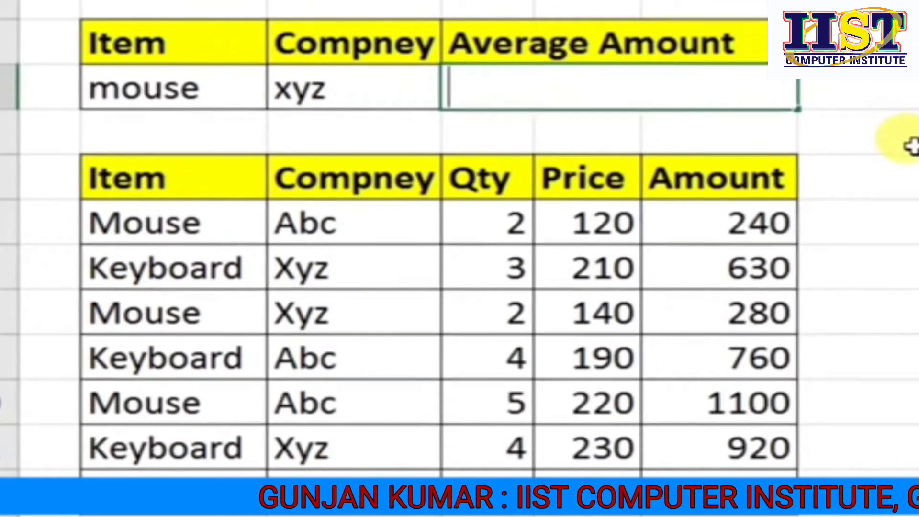
{"action": "type", "text": "=daverage"}
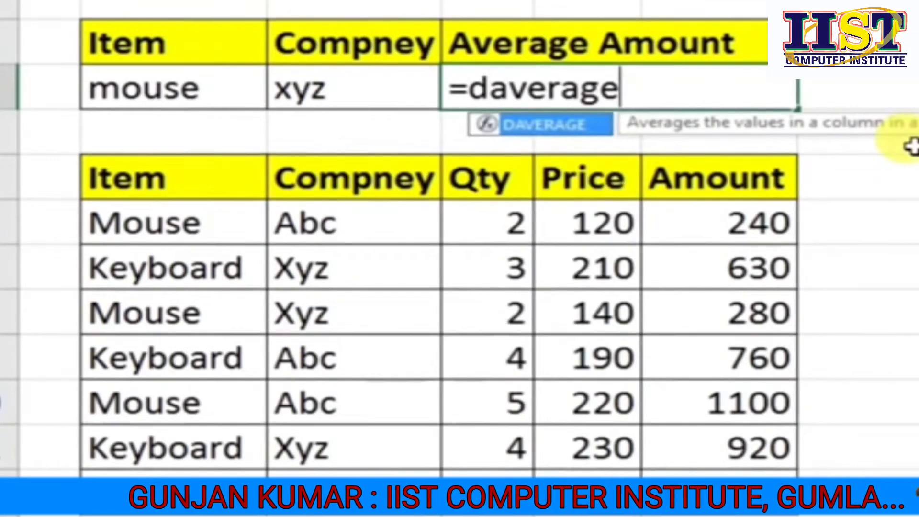
{"action": "type", "text": "("}
{"action": "left_click_drag", "start_coordinate": [160, 175], "coordinate": [684, 474]}
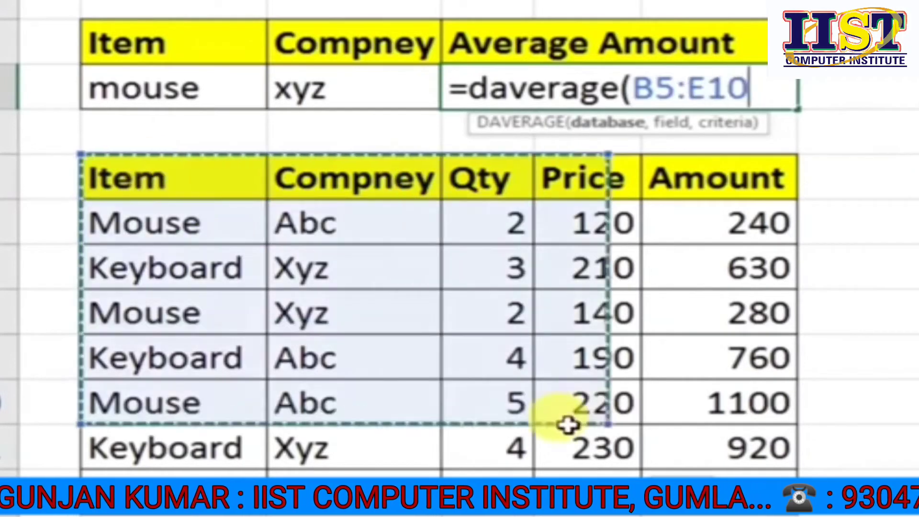
{"action": "type", "text": ","}
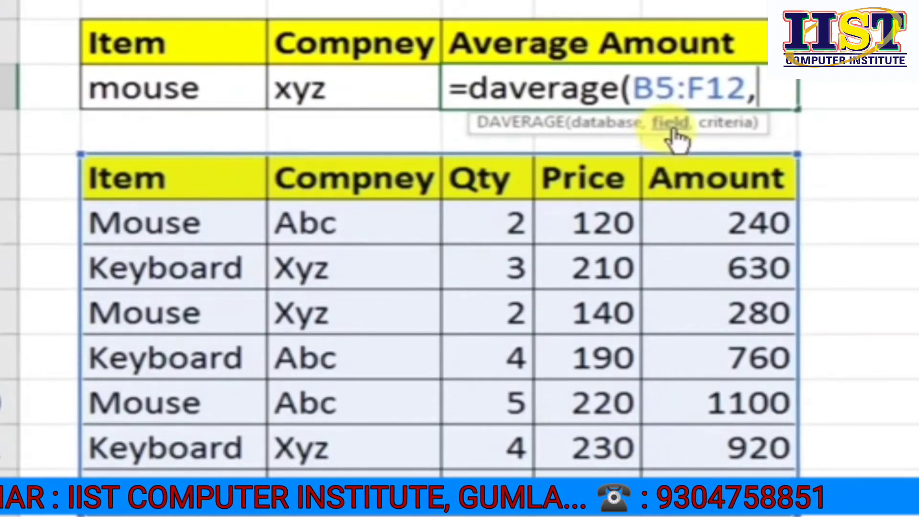
{"action": "left_click", "coordinate": [721, 184]}
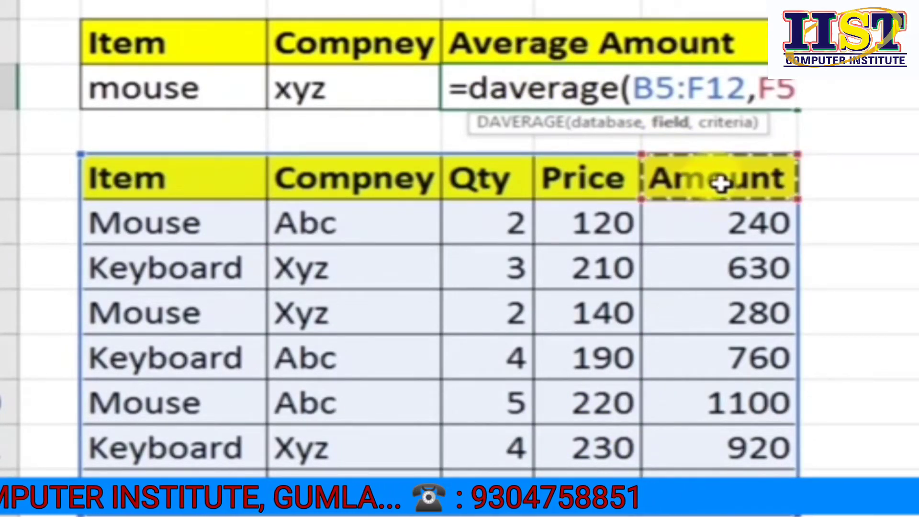
{"action": "type", "text": ","}
{"action": "left_click_drag", "start_coordinate": [258, 43], "coordinate": [327, 92]}
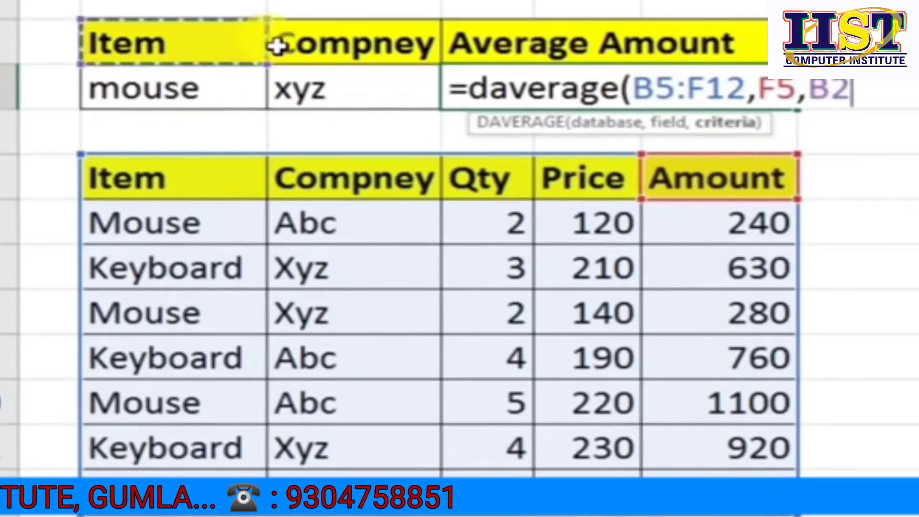
{"action": "key", "text": "Return"}
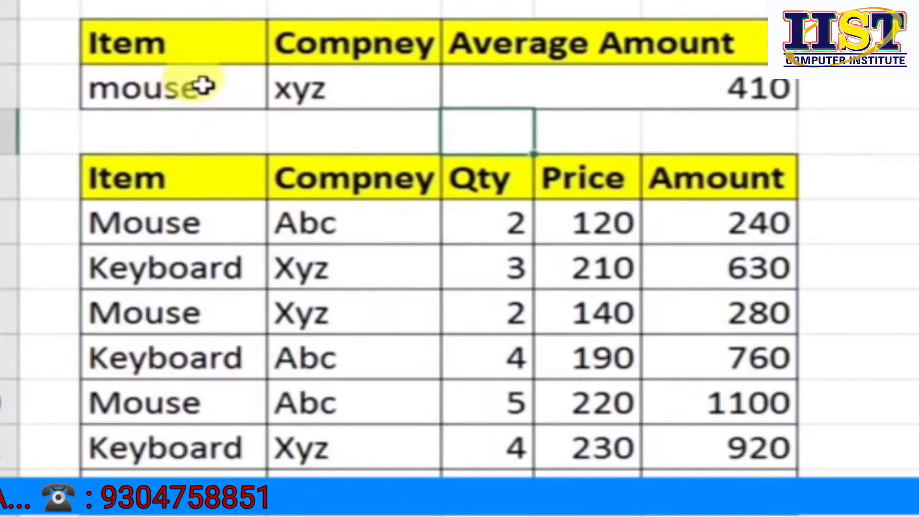
Switch the company criterion to abc and check the average recalculates to 670.
{"action": "left_click", "coordinate": [378, 96]}
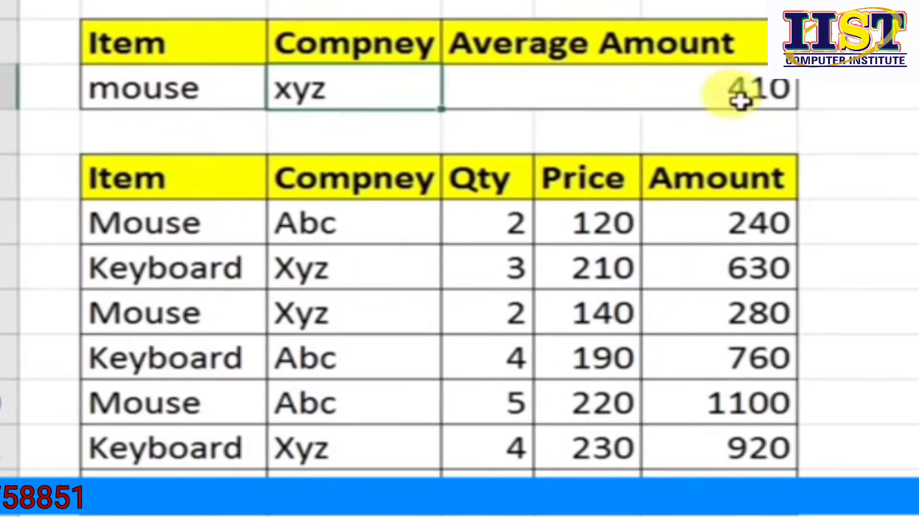
{"action": "left_click", "coordinate": [699, 98]}
{"action": "key", "text": "Left"}
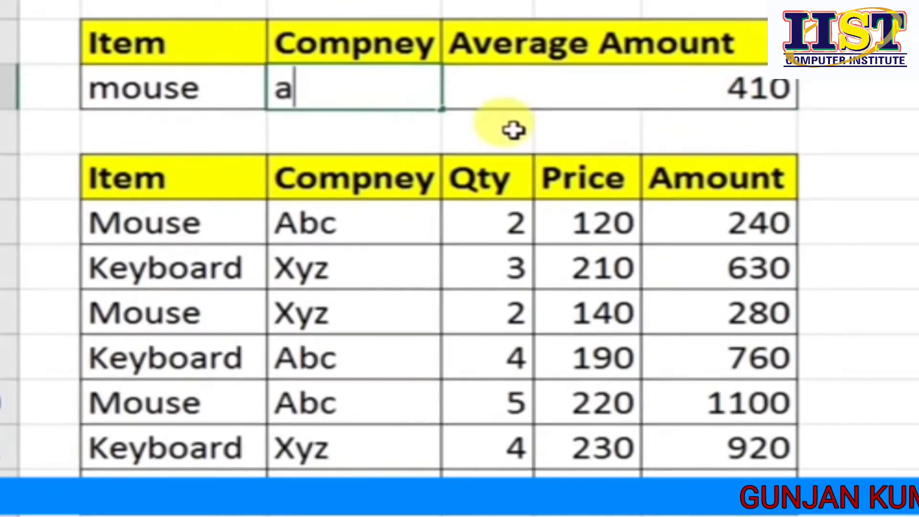
{"action": "left_click", "coordinate": [619, 86]}
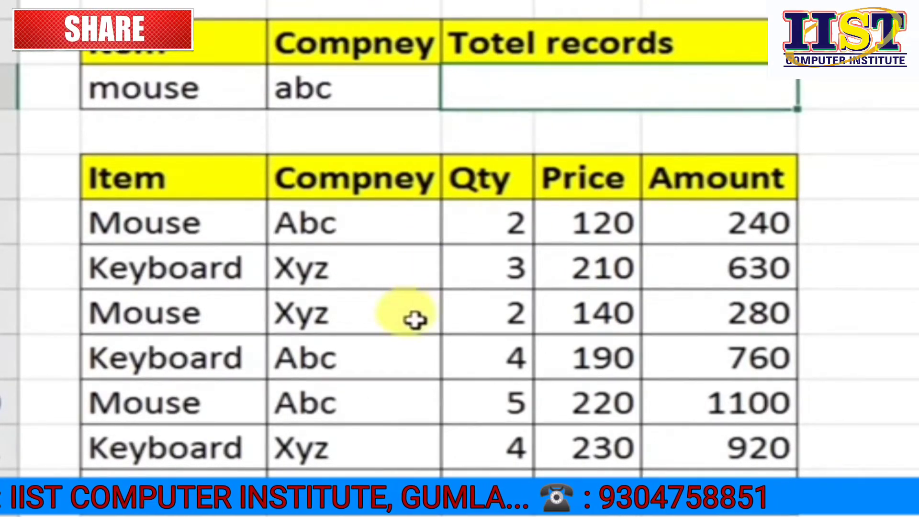
Highlight the list's item, company and Qty values, then begin editing the Totel records cell.
{"action": "left_click_drag", "start_coordinate": [141, 215], "coordinate": [139, 359]}
{"action": "left_click_drag", "start_coordinate": [330, 223], "coordinate": [335, 359]}
{"action": "left_click", "coordinate": [617, 98]}
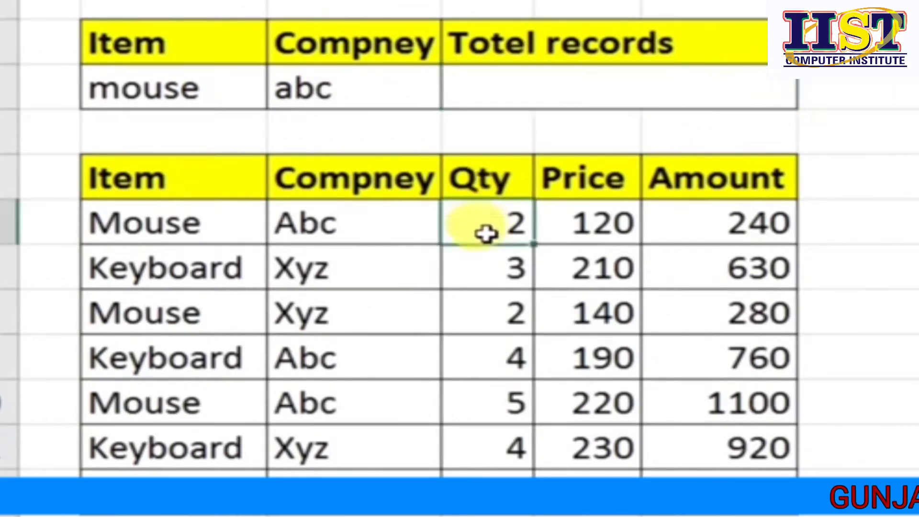
{"action": "left_click_drag", "start_coordinate": [486, 234], "coordinate": [491, 438]}
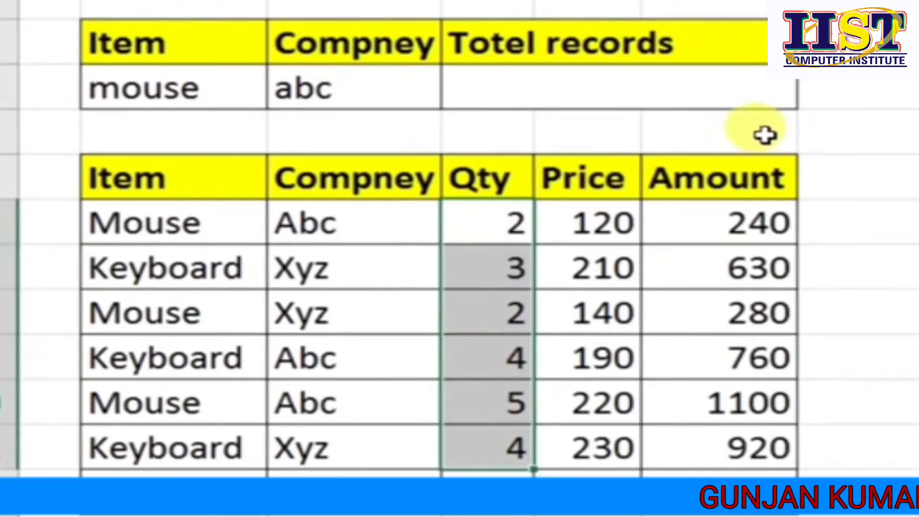
{"action": "mouse_move", "coordinate": [330, 222]}
{"action": "left_mouse_down"}
{"action": "mouse_move", "coordinate": [304, 354]}
{"action": "mouse_move", "coordinate": [306, 402]}
{"action": "left_mouse_up"}
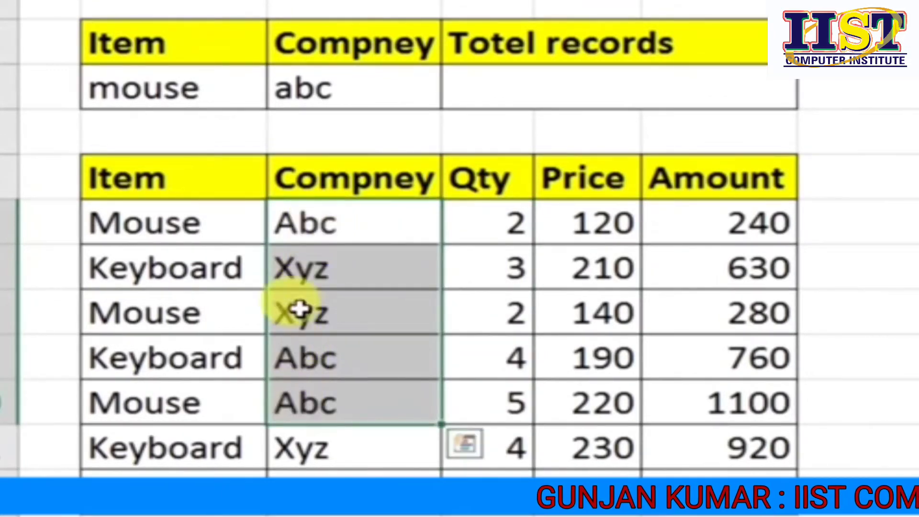
{"action": "double_click", "coordinate": [489, 77]}
Enter =DCOUNT(B5:F12,E5,B2:C3) in the Totel records cell, counting 2 mouse/abc records.
{"action": "type", "text": "d"}
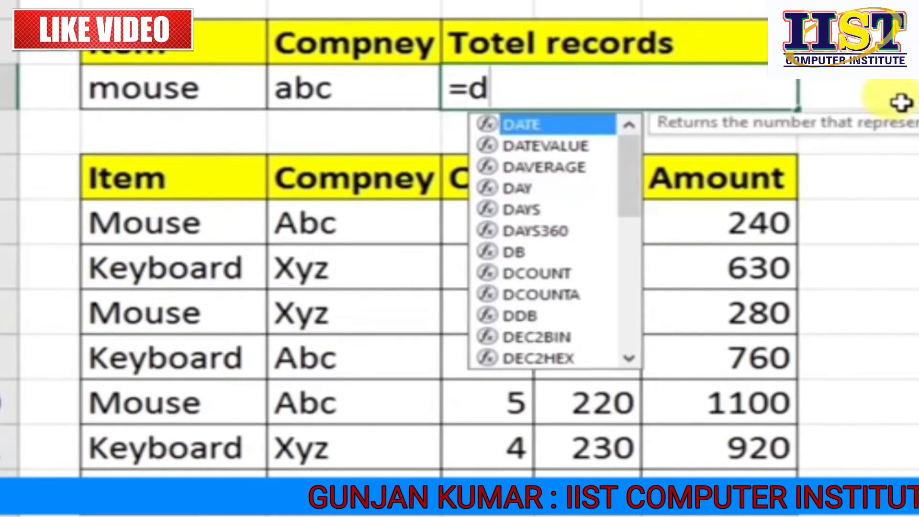
{"action": "type", "text": "count("}
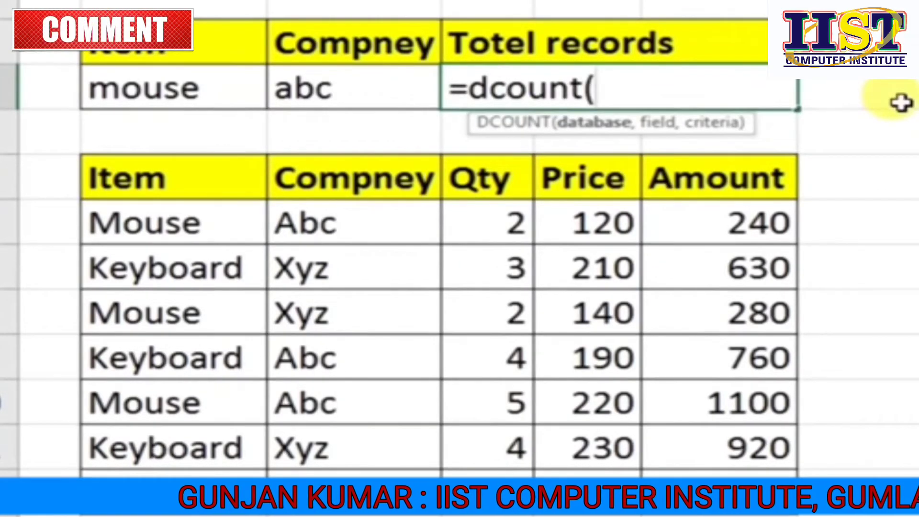
{"action": "mouse_move", "coordinate": [167, 182]}
{"action": "left_mouse_down"}
{"action": "mouse_move", "coordinate": [442, 405]}
{"action": "mouse_move", "coordinate": [747, 473]}
{"action": "left_mouse_up"}
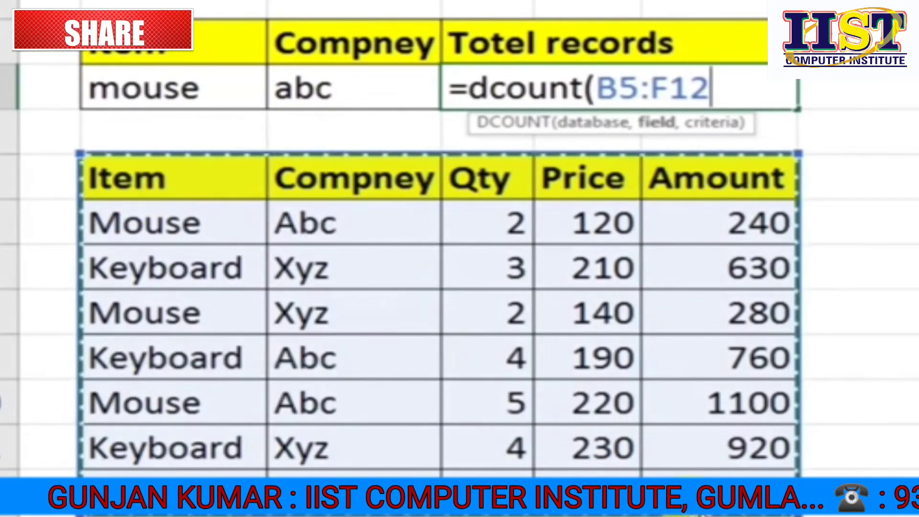
{"action": "type", "text": ","}
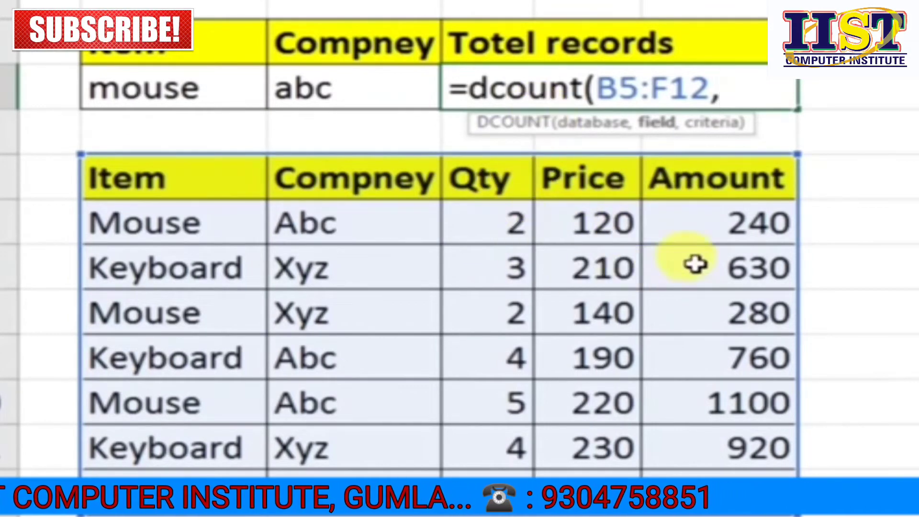
{"action": "left_click", "coordinate": [586, 186]}
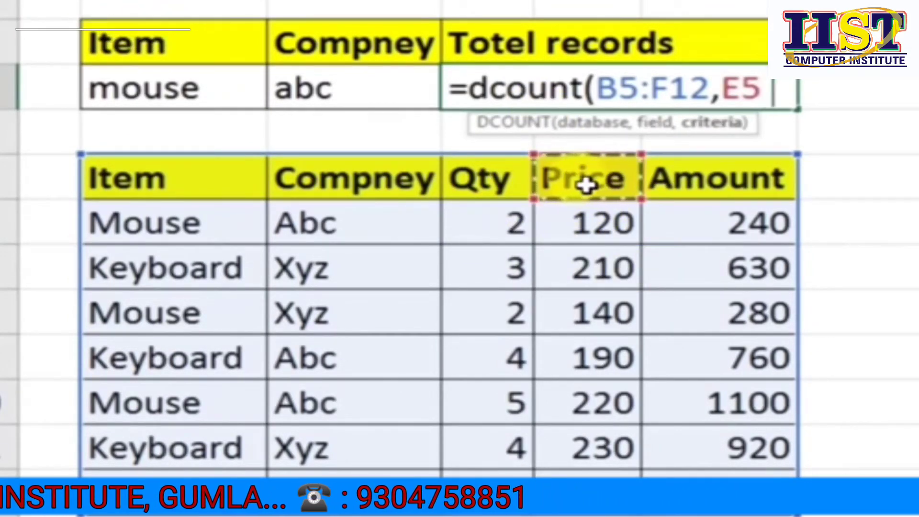
{"action": "type", "text": ","}
{"action": "left_click_drag", "start_coordinate": [224, 45], "coordinate": [314, 86]}
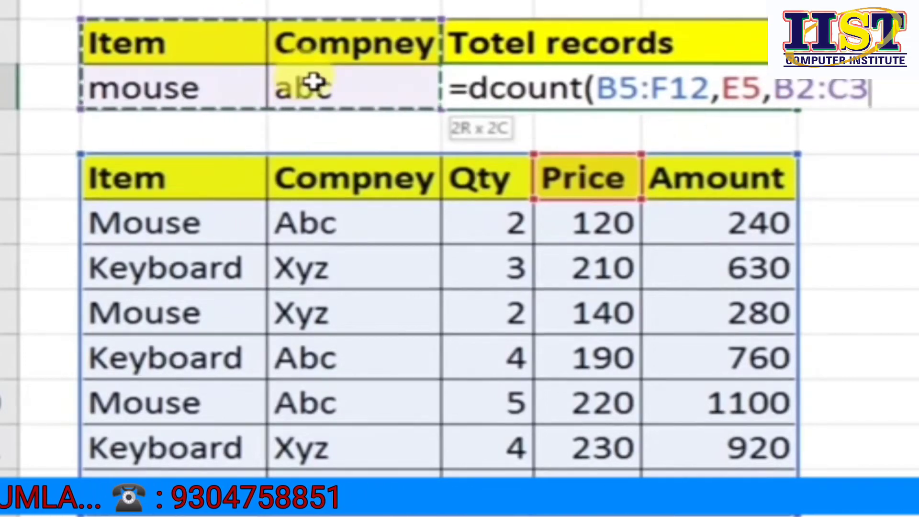
{"action": "key", "text": "Return"}
{"action": "left_click", "coordinate": [617, 107]}
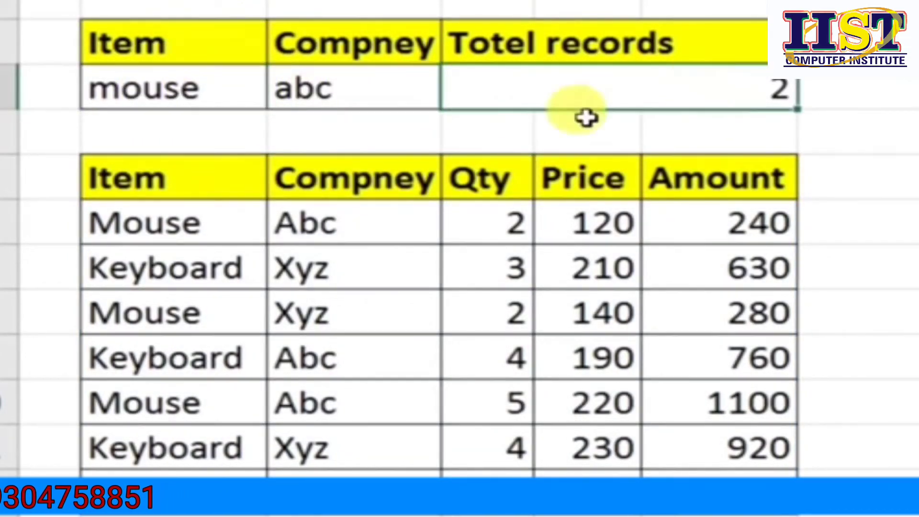
Select the abc company criterion and compare the Mouse/Abc, Keyboard/Xyz and Mouse/Xyz records.
{"action": "left_click_drag", "start_coordinate": [287, 223], "coordinate": [599, 231]}
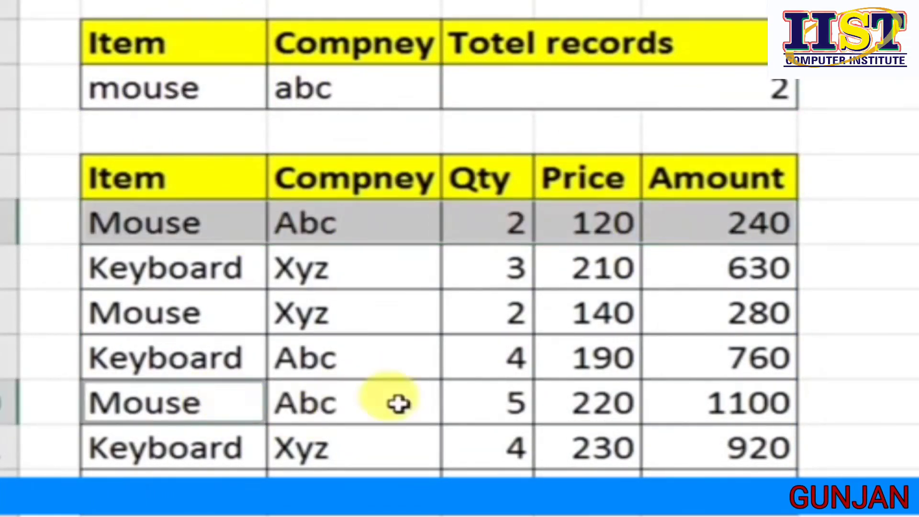
{"action": "left_click", "coordinate": [351, 98]}
{"action": "type", "text": "xyz"}
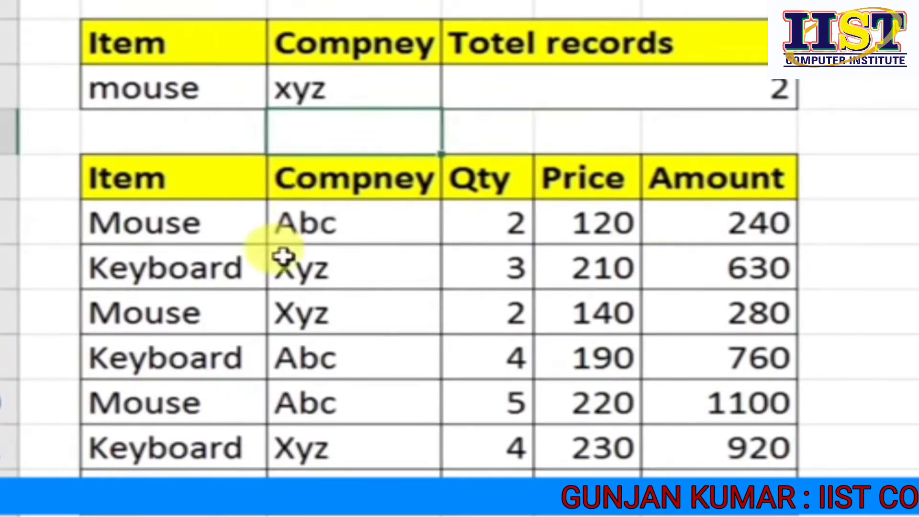
{"action": "left_click_drag", "start_coordinate": [191, 268], "coordinate": [747, 268]}
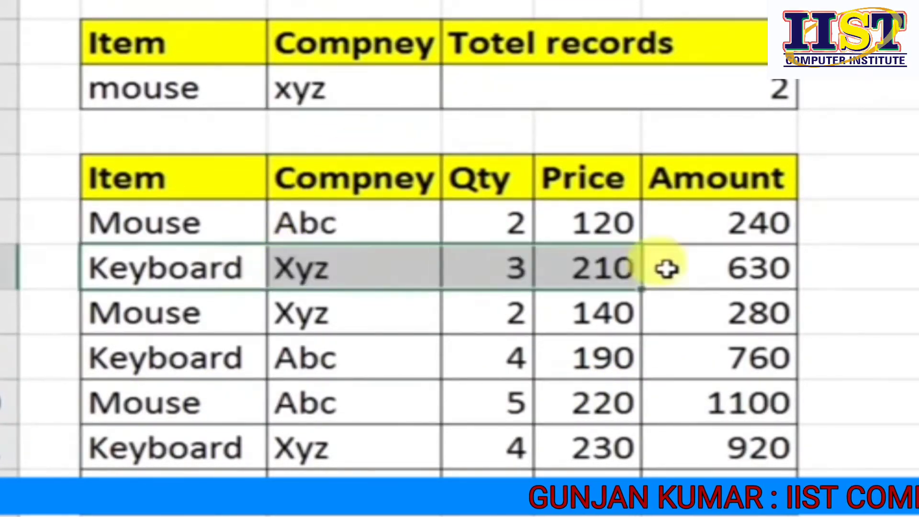
{"action": "left_click_drag", "start_coordinate": [182, 312], "coordinate": [746, 312]}
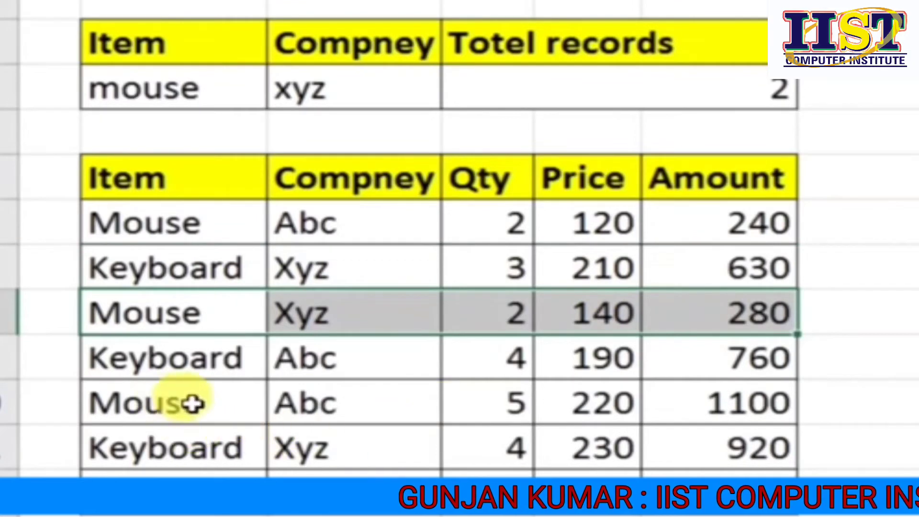
{"action": "left_click_drag", "start_coordinate": [192, 404], "coordinate": [113, 403]}
{"action": "left_click", "coordinate": [328, 474]}
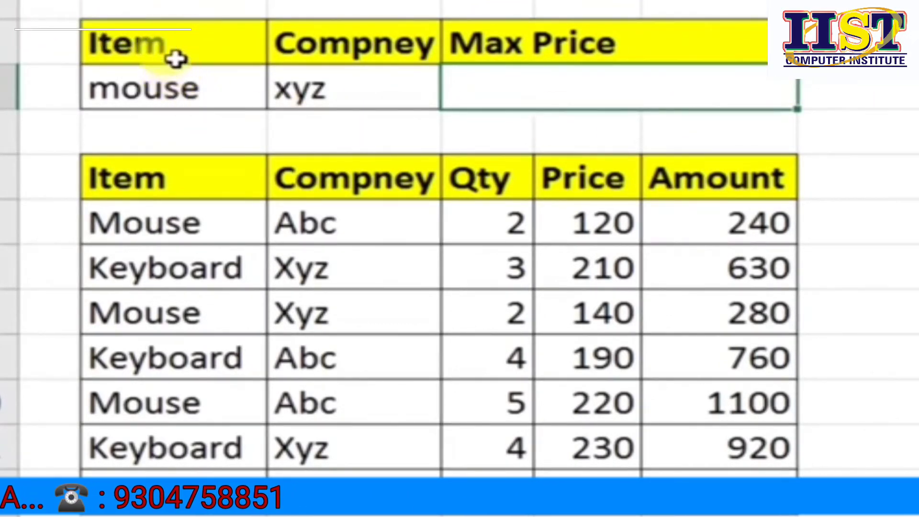
{"action": "left_click_drag", "start_coordinate": [179, 61], "coordinate": [289, 115]}
{"action": "left_click", "coordinate": [263, 190]}
{"action": "key", "text": "ctrl+v"}
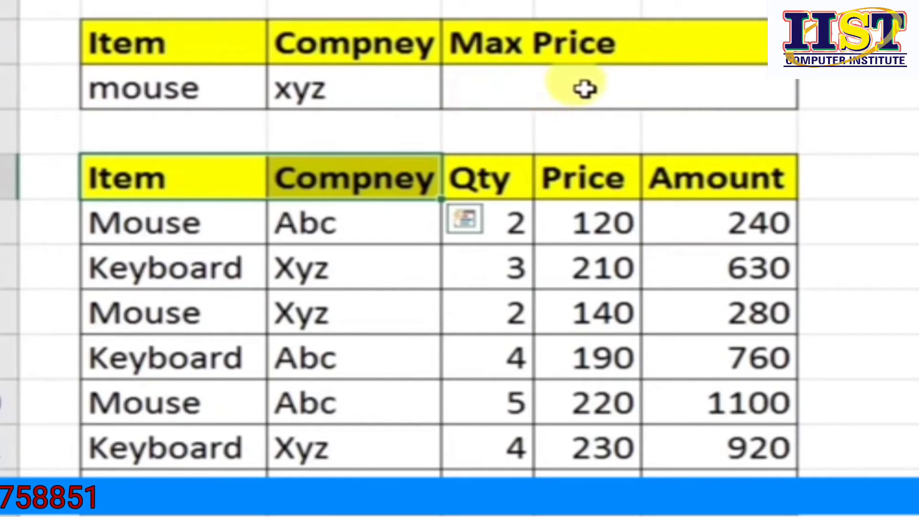
{"action": "left_click", "coordinate": [585, 88]}
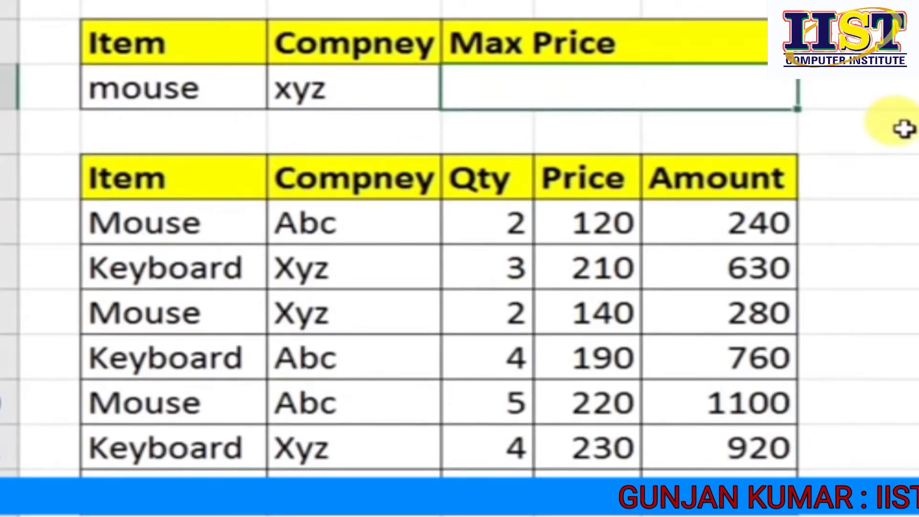
Enter =DMAX(B5:F12,E5,B2:C3) in the Max Price cell.
{"action": "type", "text": "=dmax"}
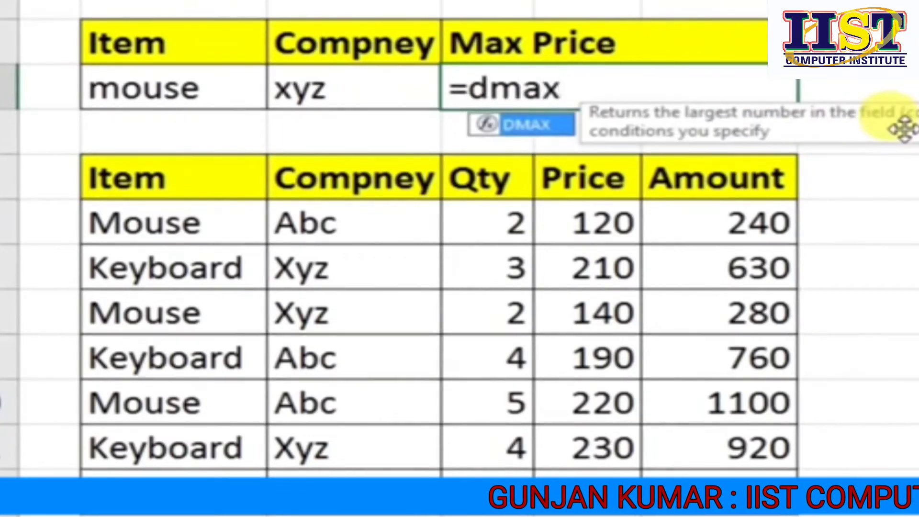
{"action": "type", "text": "("}
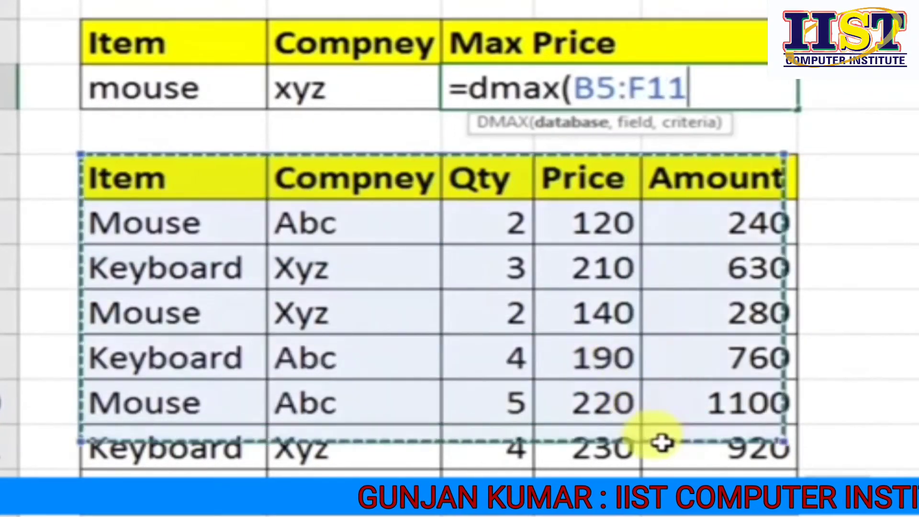
{"action": "left_click_drag", "start_coordinate": [273, 193], "coordinate": [718, 480]}
{"action": "type", "text": ","}
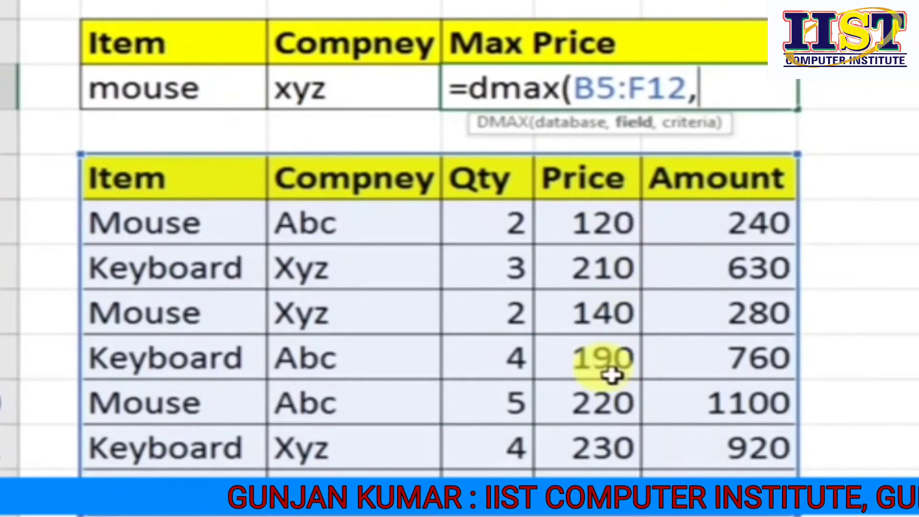
{"action": "left_click", "coordinate": [575, 176]}
{"action": "type", "text": ","}
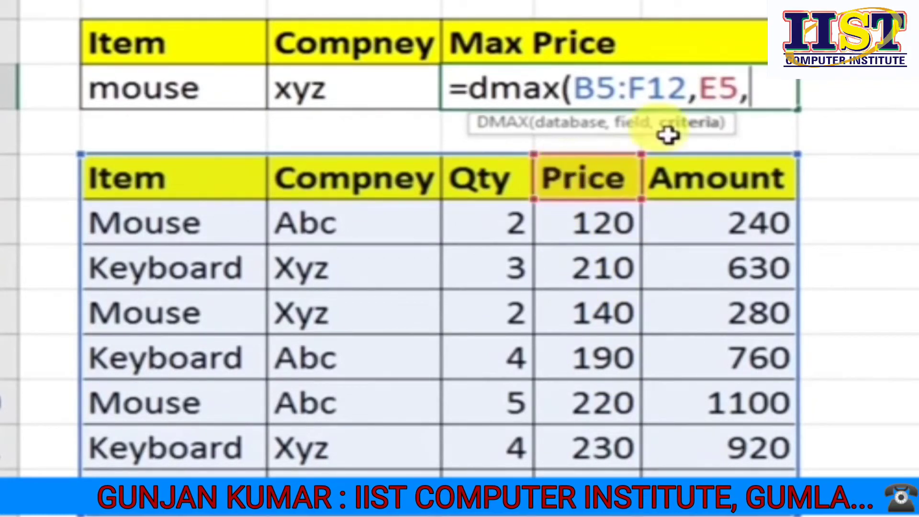
{"action": "left_click_drag", "start_coordinate": [192, 48], "coordinate": [328, 94]}
{"action": "key", "text": "Return"}
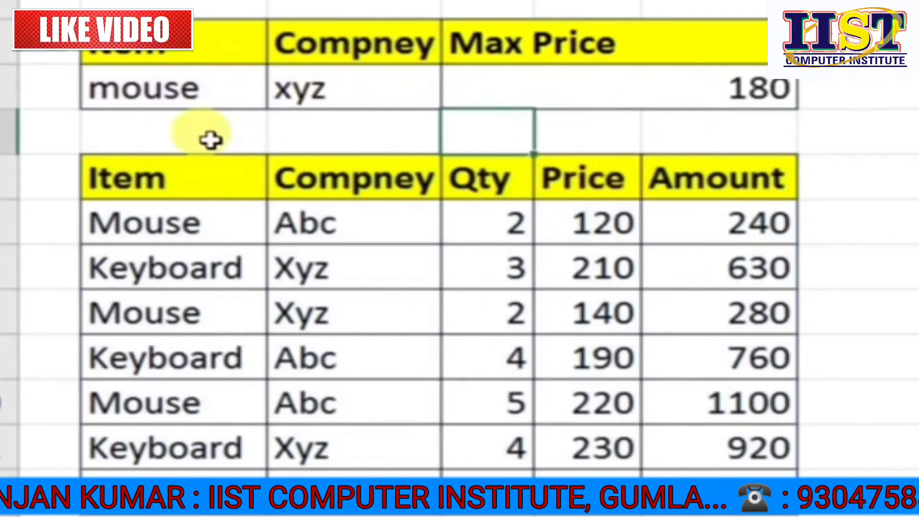
Check the Max Price result against the Mouse records, including Mouse/Xyz priced 140.
{"action": "left_click_drag", "start_coordinate": [230, 88], "coordinate": [291, 89]}
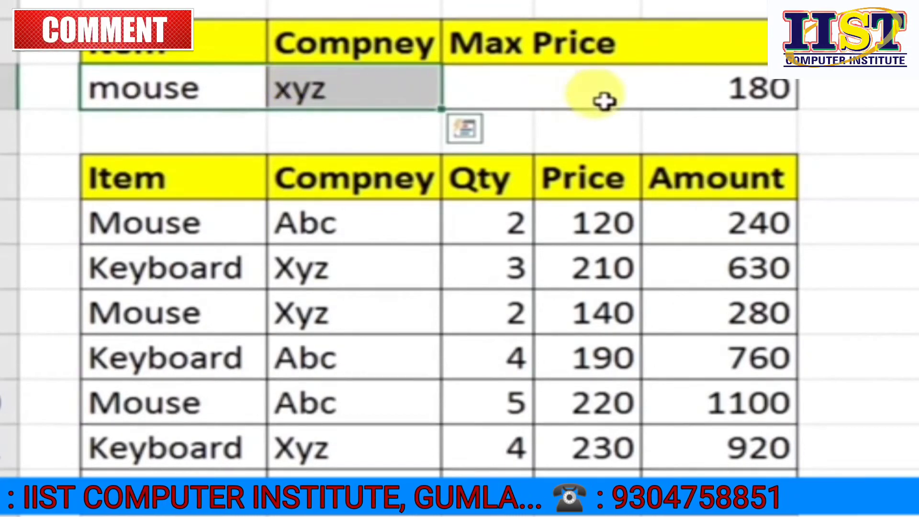
{"action": "left_click", "coordinate": [672, 86]}
{"action": "left_click_drag", "start_coordinate": [239, 220], "coordinate": [284, 227]}
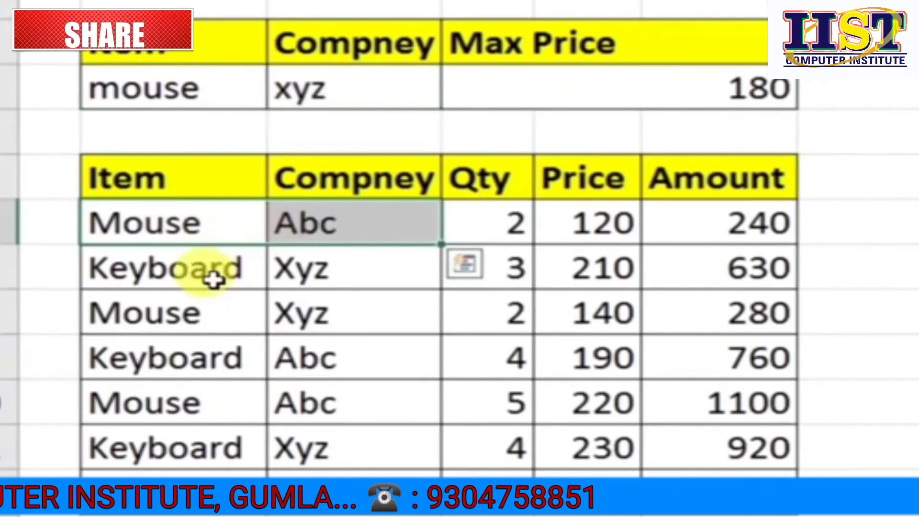
{"action": "left_click_drag", "start_coordinate": [210, 314], "coordinate": [581, 312]}
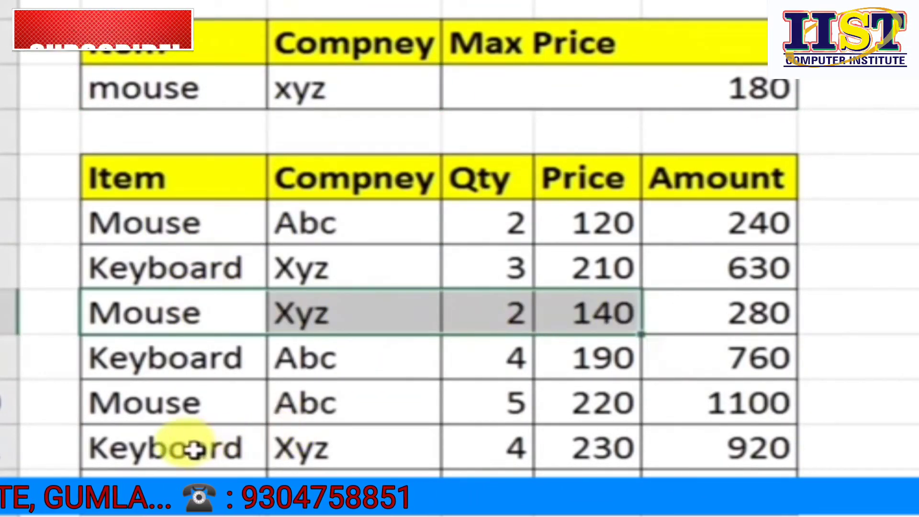
{"action": "left_click_drag", "start_coordinate": [180, 474], "coordinate": [557, 471]}
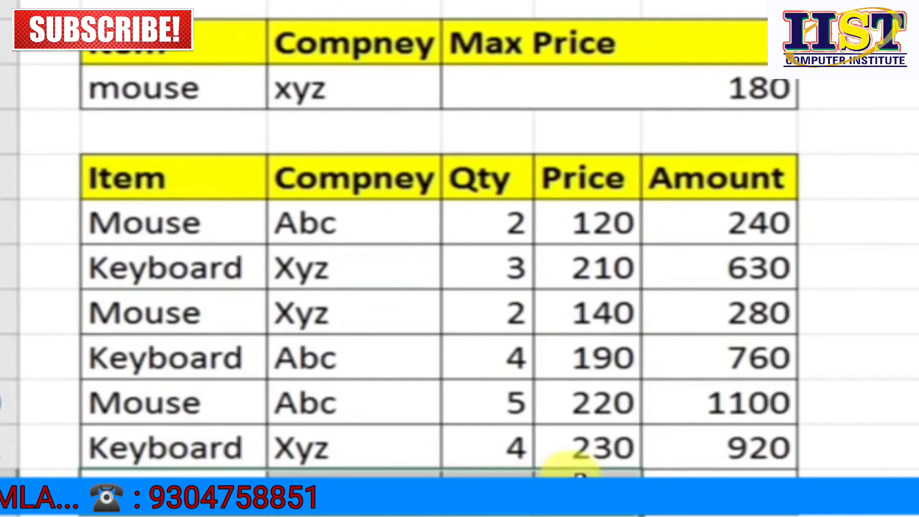
Change the Item criterion to keyboard.
{"action": "left_click", "coordinate": [341, 100]}
{"action": "key", "text": "Left"}
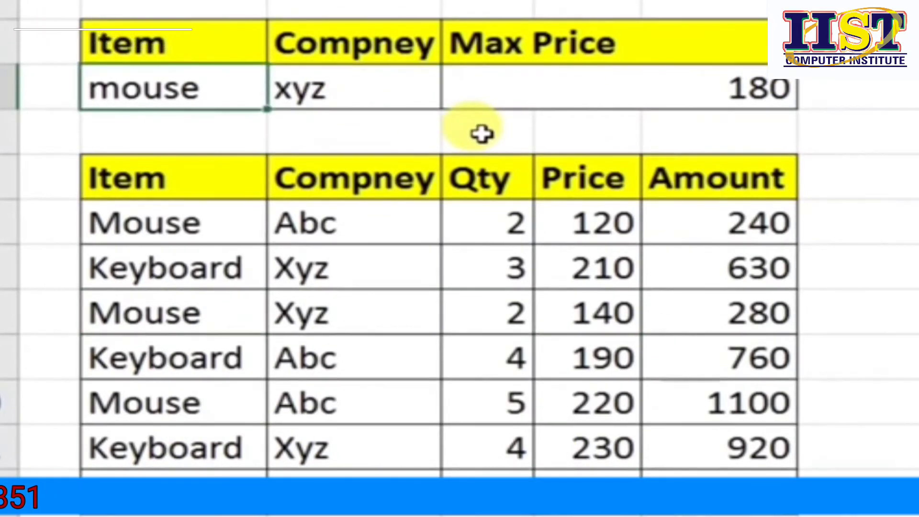
{"action": "type", "text": "eyboard"}
{"action": "key", "text": "Tab"}
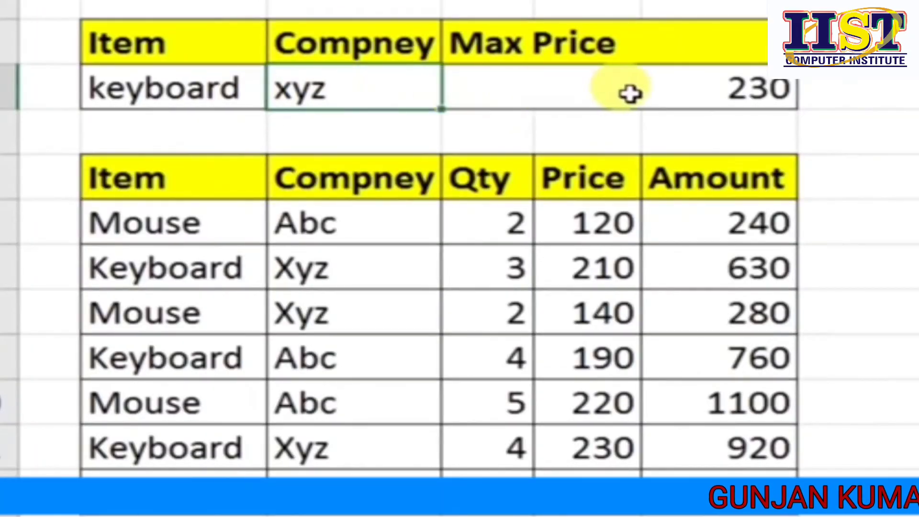
Change the formula from DMAX to DMIN, returning 210 for keyboard from xyz.
{"action": "double_click", "coordinate": [627, 89]}
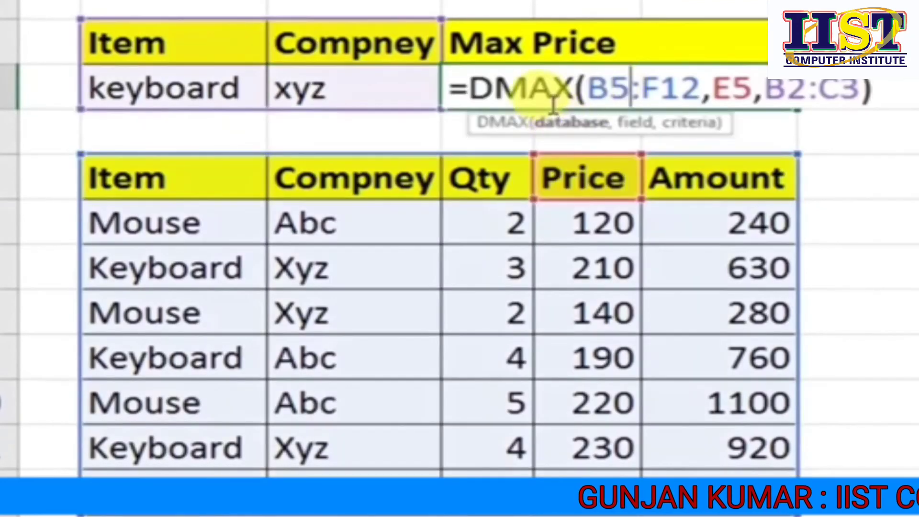
{"action": "key", "text": "Delete"}
{"action": "key", "text": "BackSpace"}
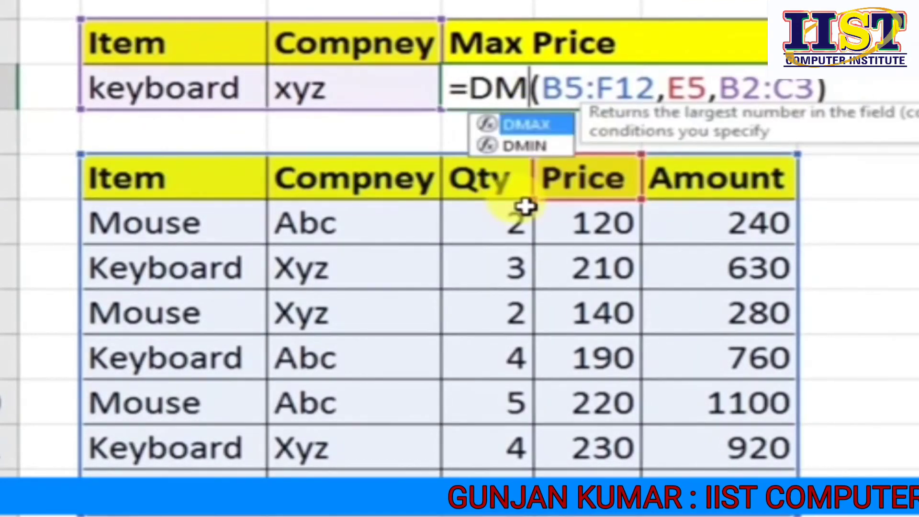
{"action": "key", "text": "BackSpace"}
{"action": "type", "text": "min"}
{"action": "key", "text": "Return"}
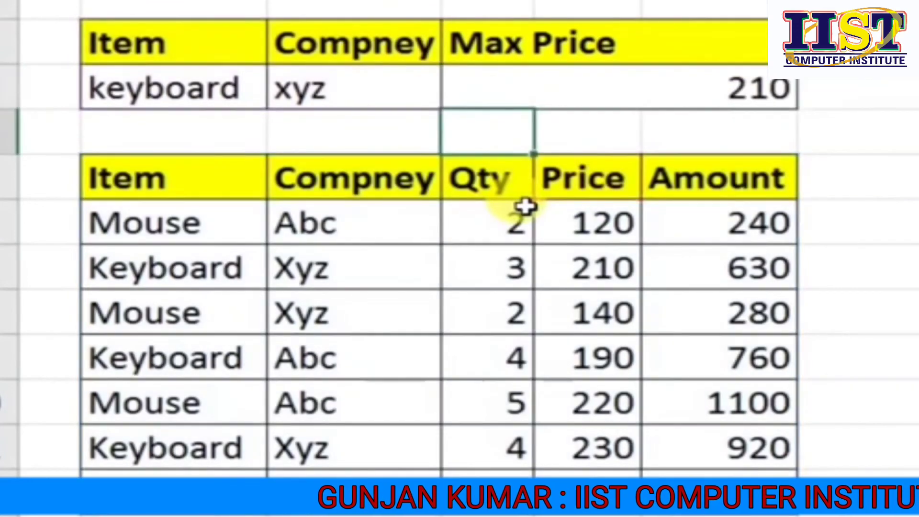
{"action": "left_click", "coordinate": [702, 90]}
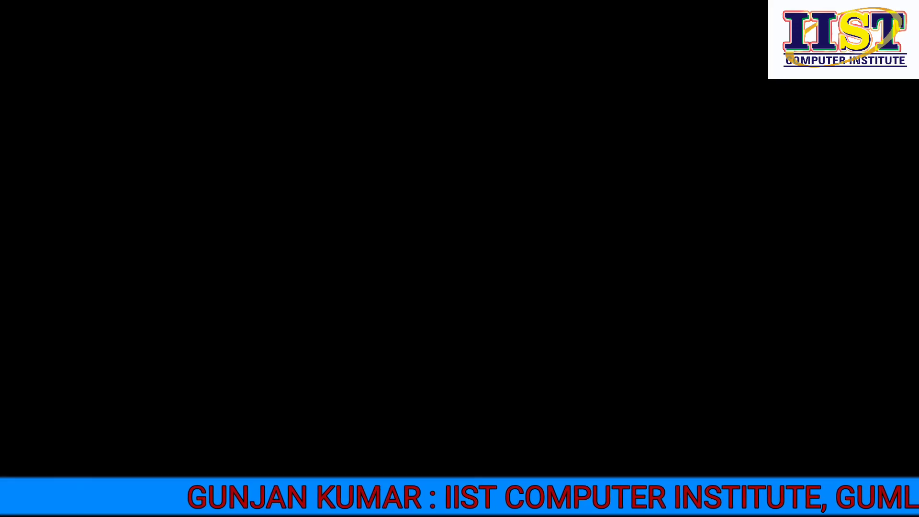